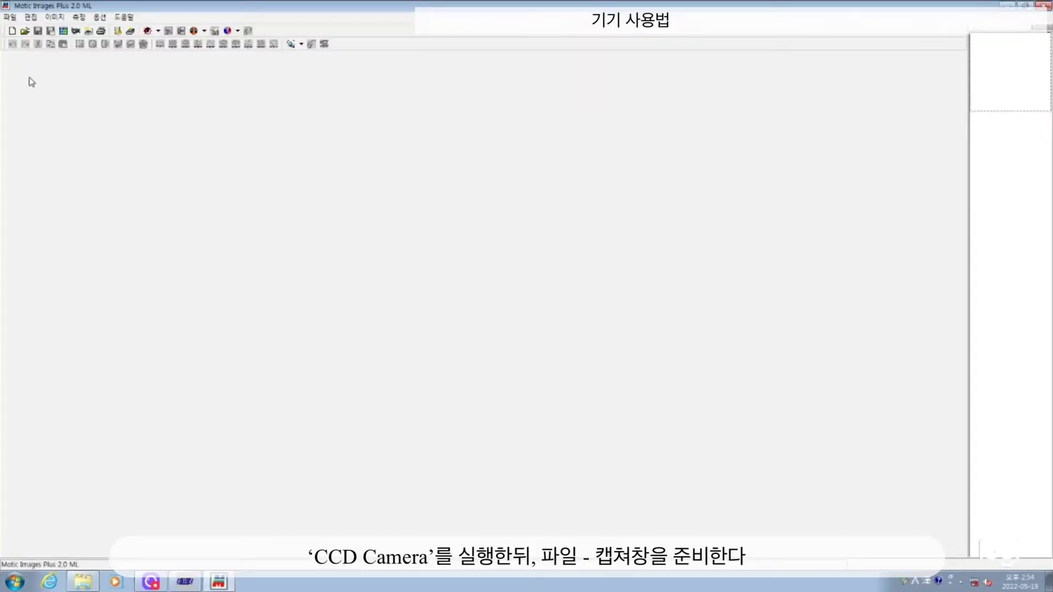
Step: Open the 캡처 창 live capture window from the File menu to stream the microscope image
{"action": "left_click", "coordinate": [10, 17]}
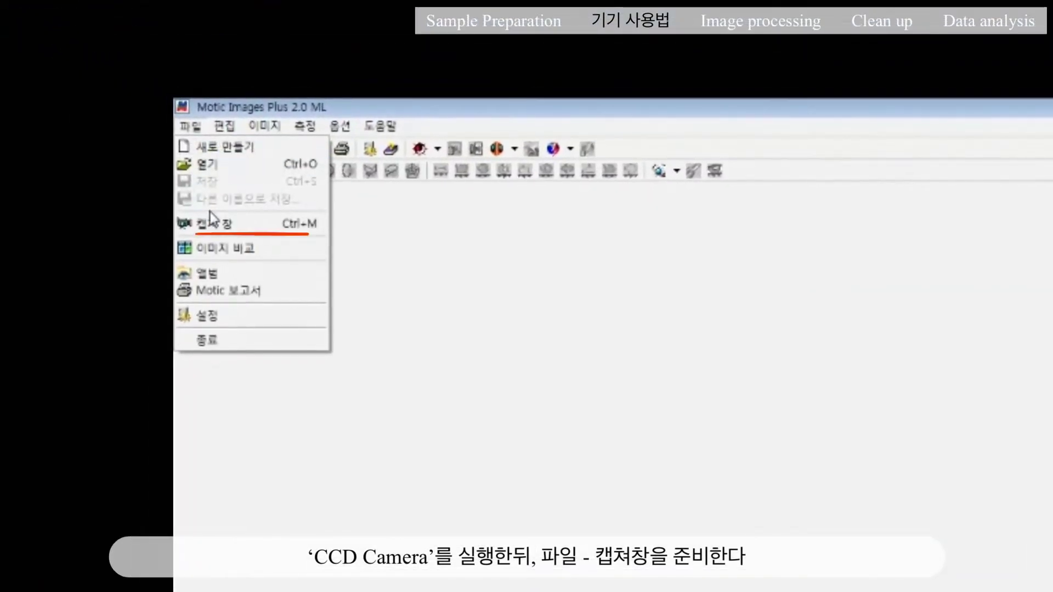
{"action": "left_click", "coordinate": [211, 222]}
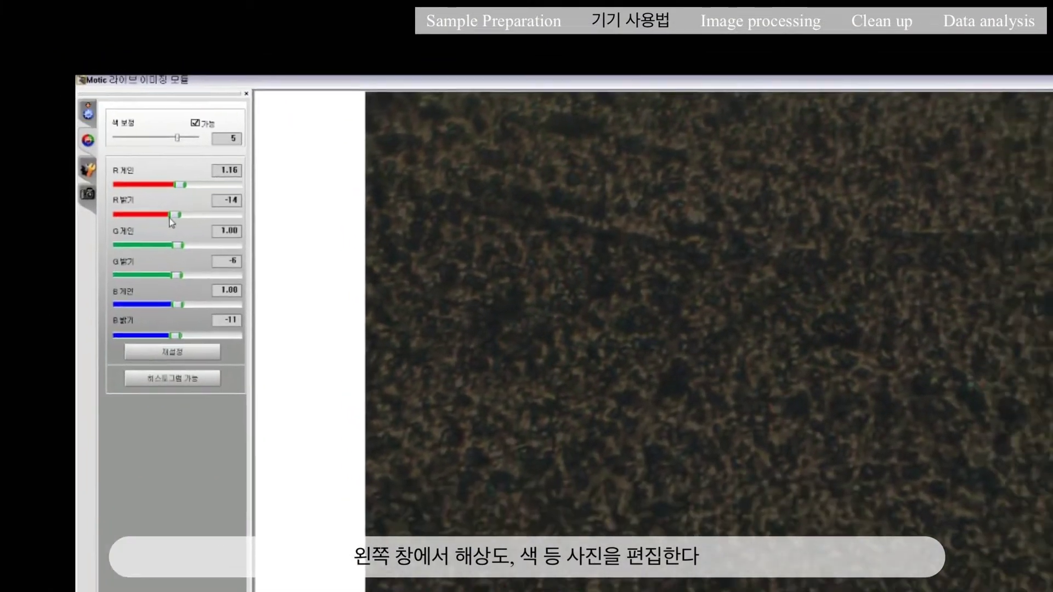
Step: Set the red, green and blue brightness to 40, 30 and 19, then return to the main image view
{"action": "left_click_drag", "start_coordinate": [219, 259], "coordinate": [228, 265]}
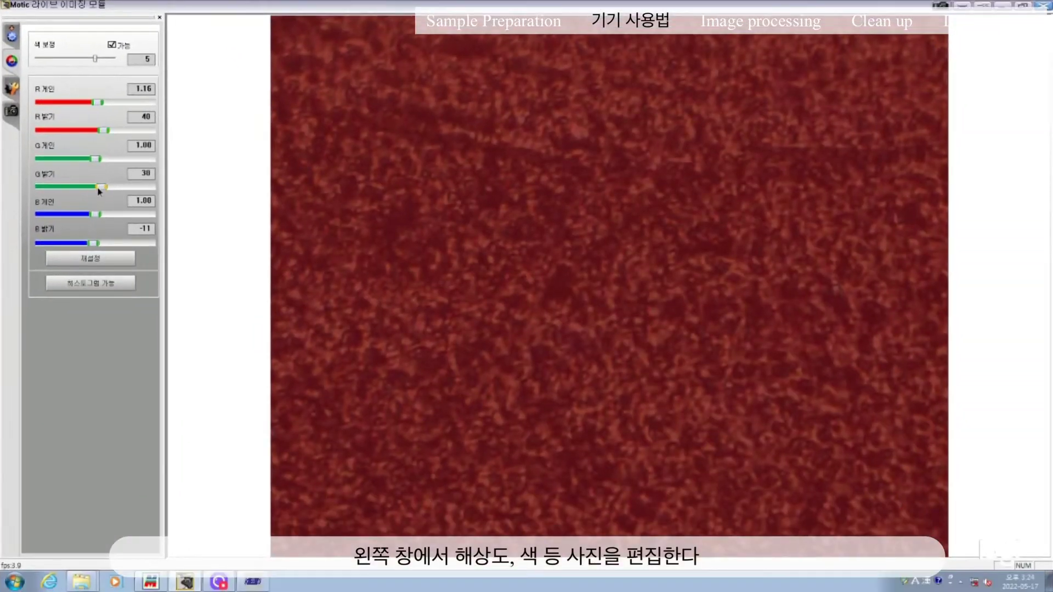
{"action": "left_click_drag", "start_coordinate": [100, 187], "coordinate": [103, 187]}
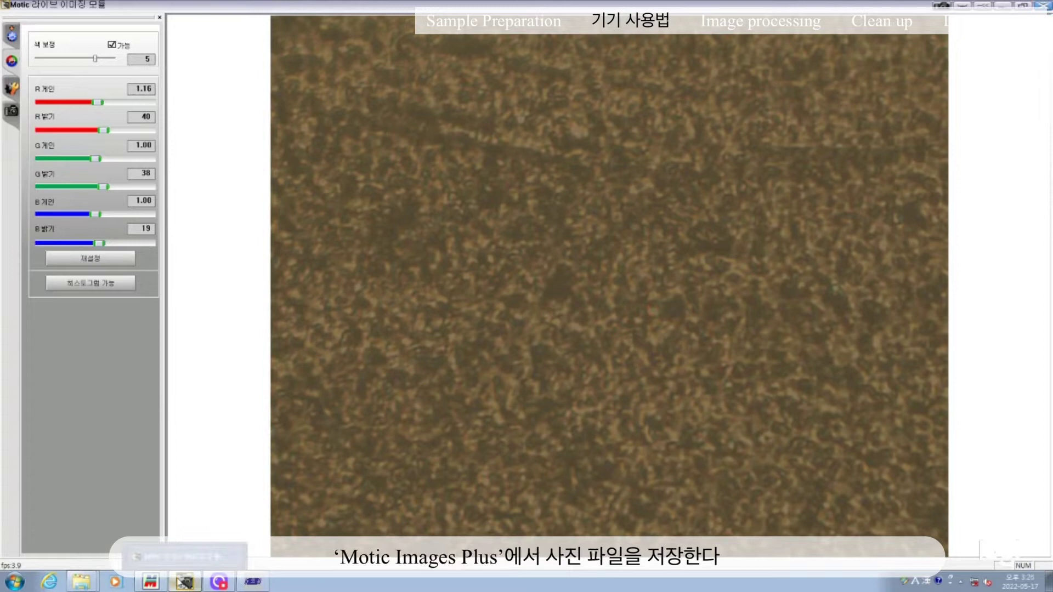
{"action": "left_click", "coordinate": [151, 582]}
Step: Save Capture_83 as a JPEG named 'CNT microscope 50X' on SY_LAB311 (E:)
{"action": "double_click", "coordinate": [1004, 61]}
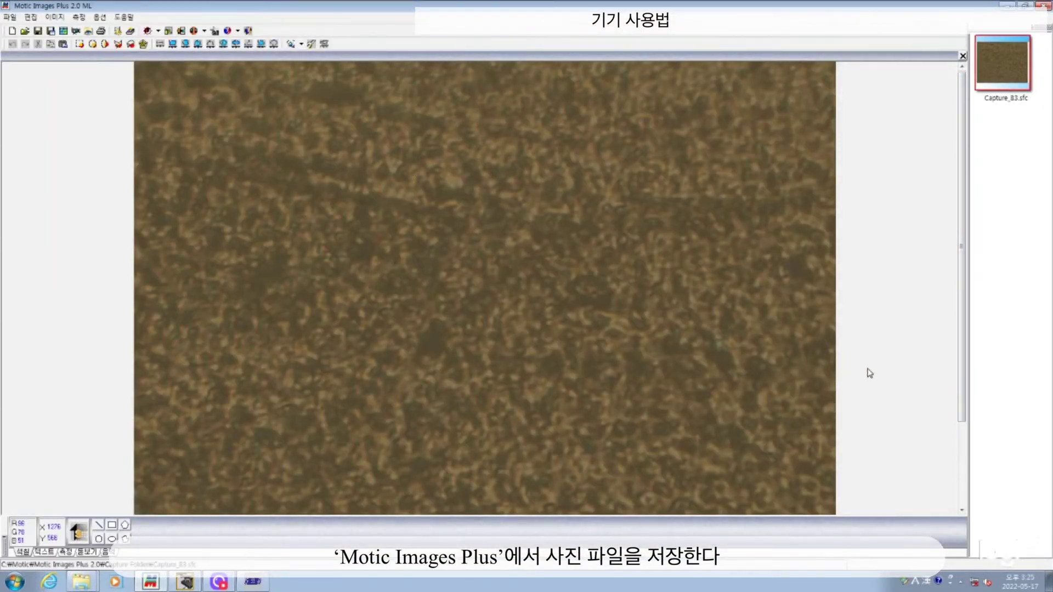
{"action": "left_click", "coordinate": [10, 17]}
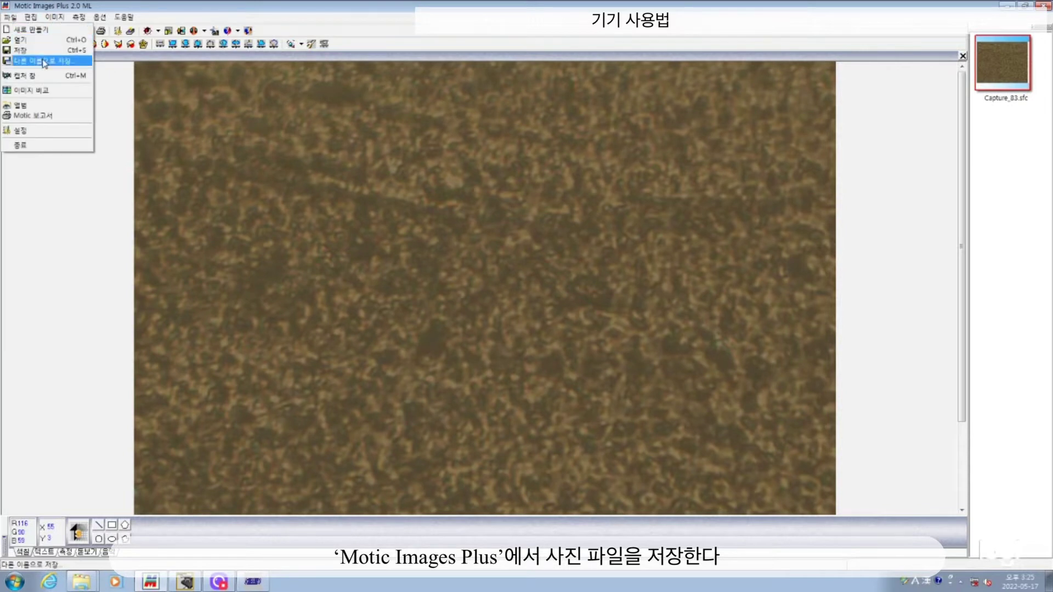
{"action": "left_click", "coordinate": [45, 64]}
{"action": "left_click", "coordinate": [461, 152]}
{"action": "left_click", "coordinate": [459, 232]}
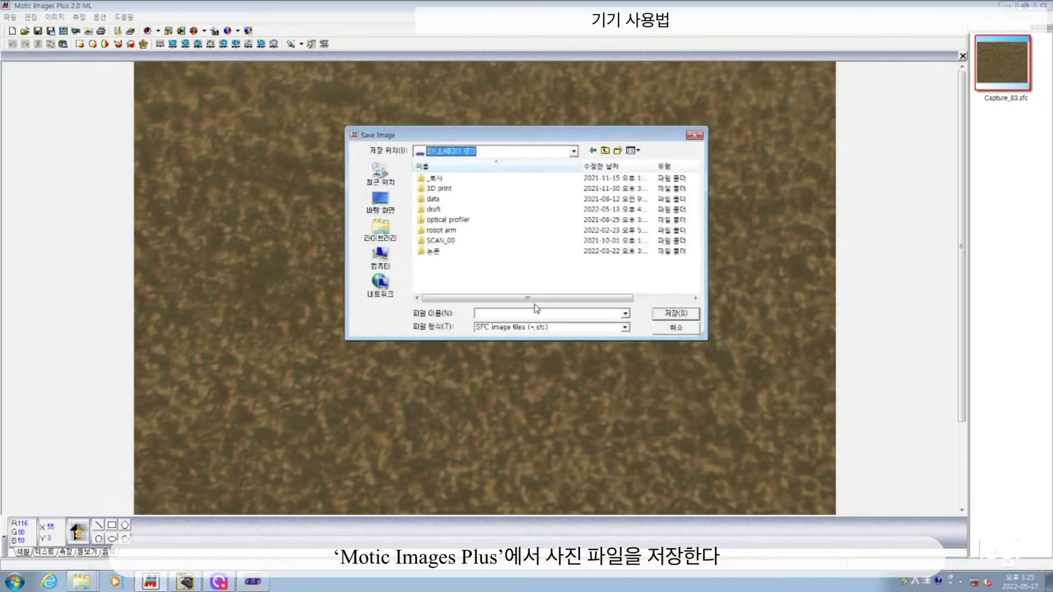
{"action": "type", "text": "CNT microscope 50X"}
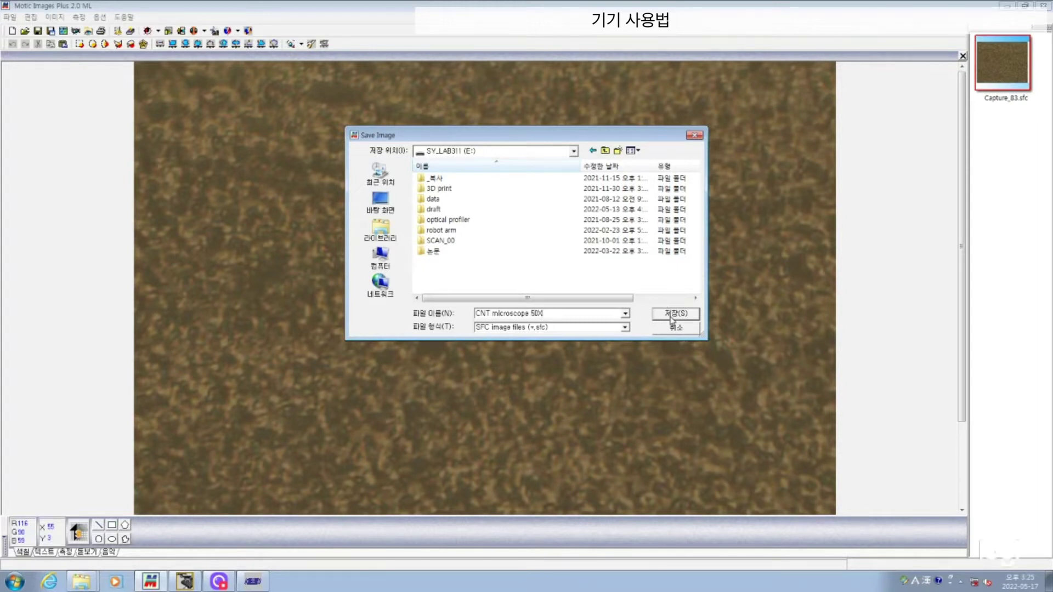
{"action": "left_click", "coordinate": [624, 327]}
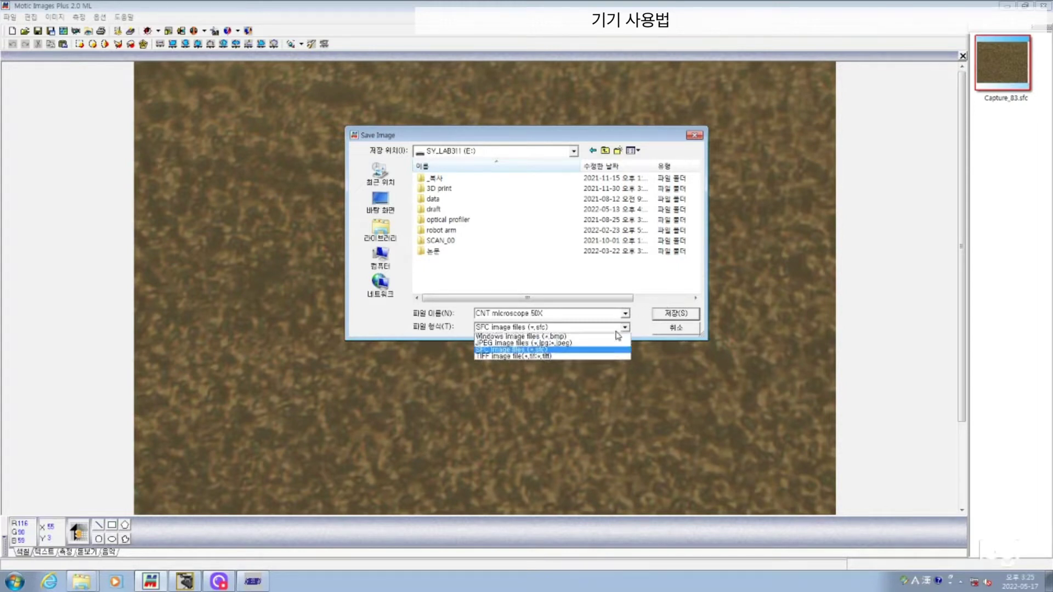
{"action": "left_click", "coordinate": [548, 351]}
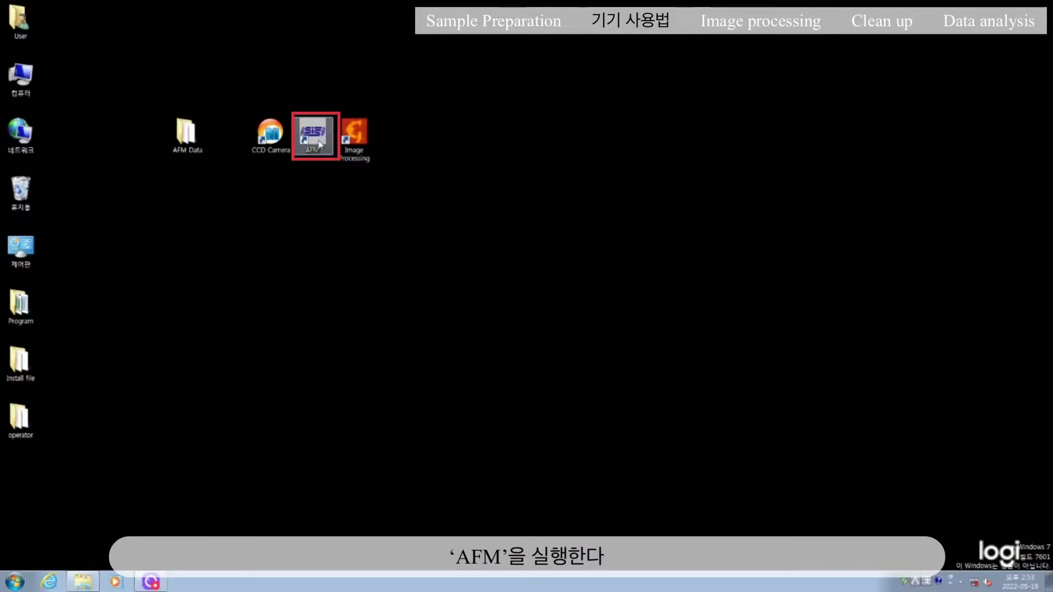
Step: Launch SIScanPanel from the AFM desktop icon
{"action": "double_click", "coordinate": [319, 146]}
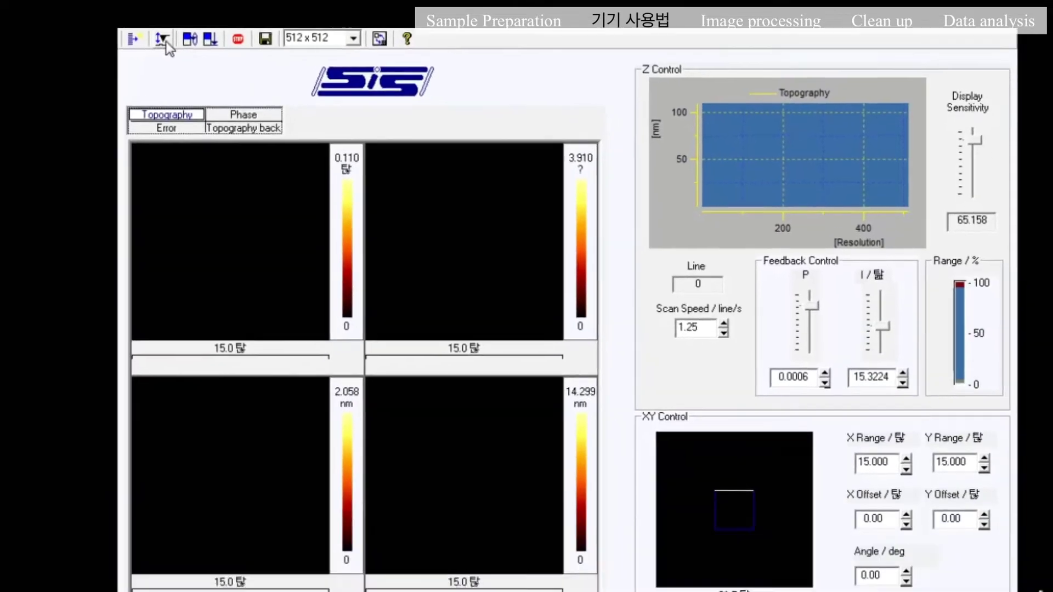
Step: Reset the frequency sweep, zoom into the resonance peak and select 193.07 kHz for tip approach
{"action": "left_click", "coordinate": [259, 148]}
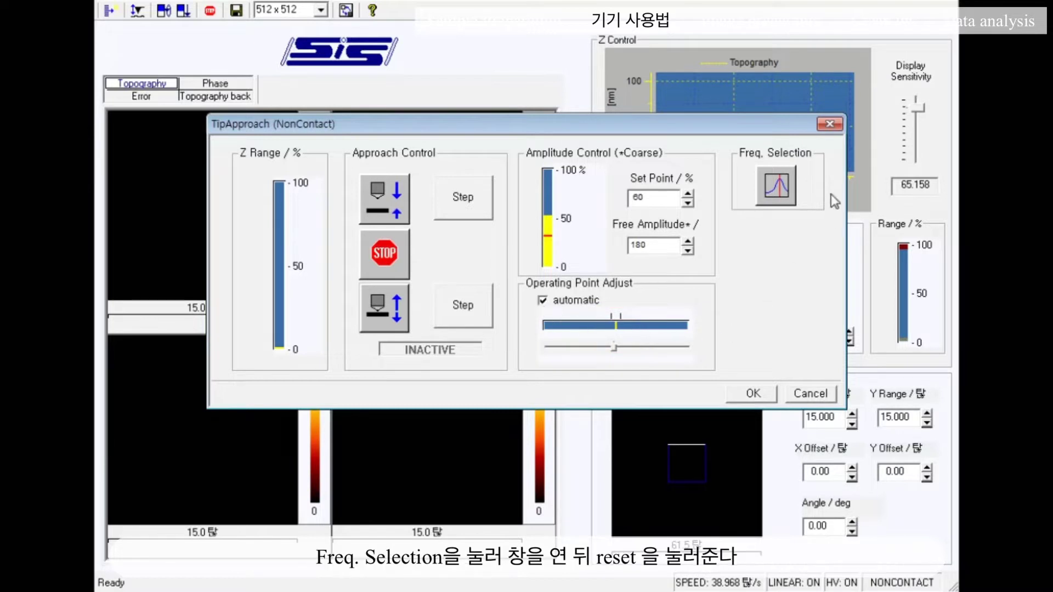
{"action": "left_click", "coordinate": [778, 192]}
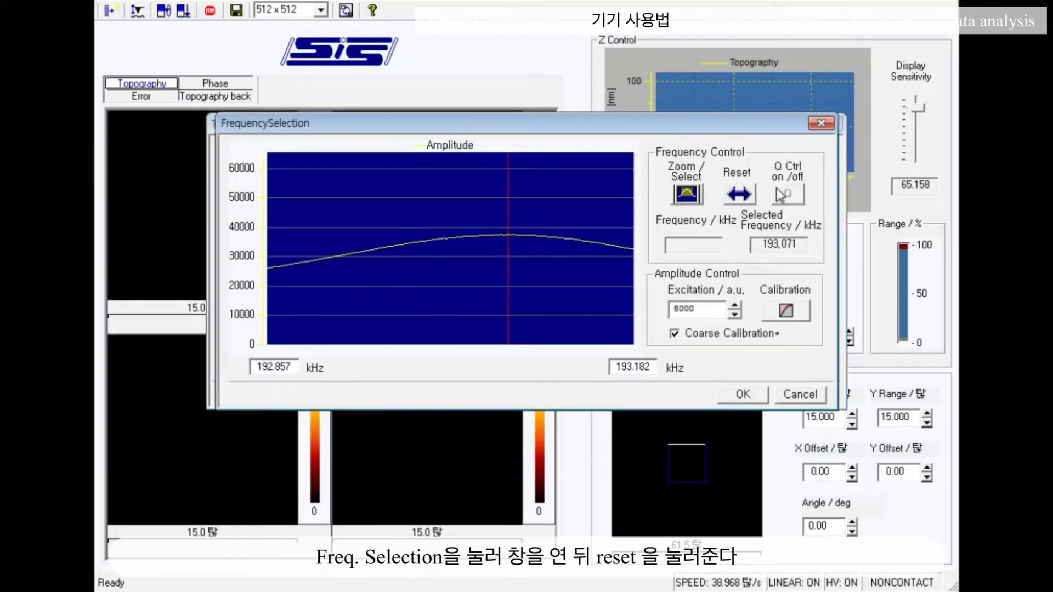
{"action": "left_click", "coordinate": [745, 196]}
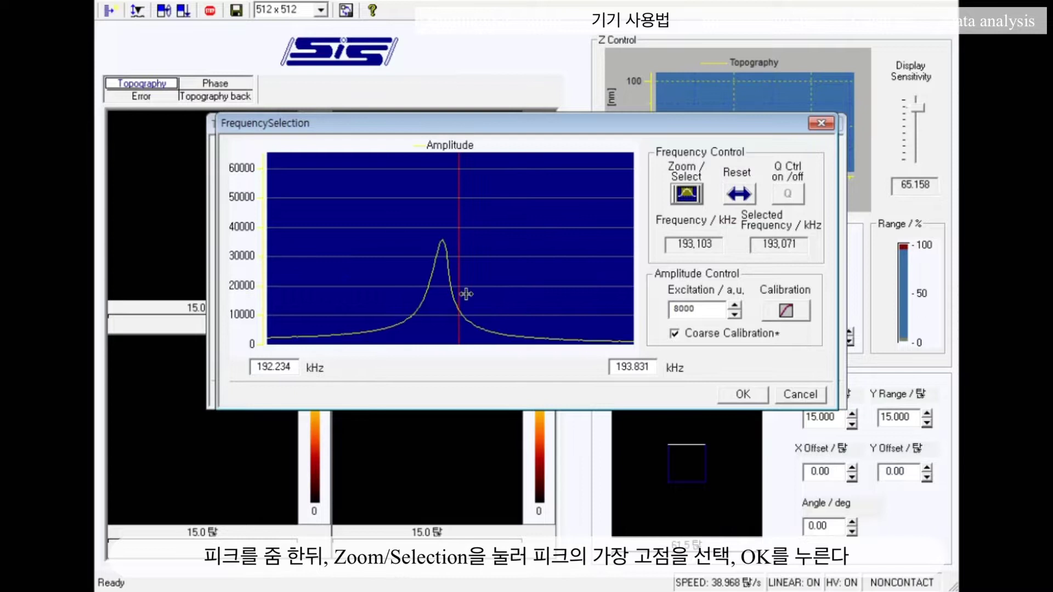
{"action": "left_click_drag", "start_coordinate": [428, 288], "coordinate": [524, 291]}
{"action": "left_click", "coordinate": [686, 195]}
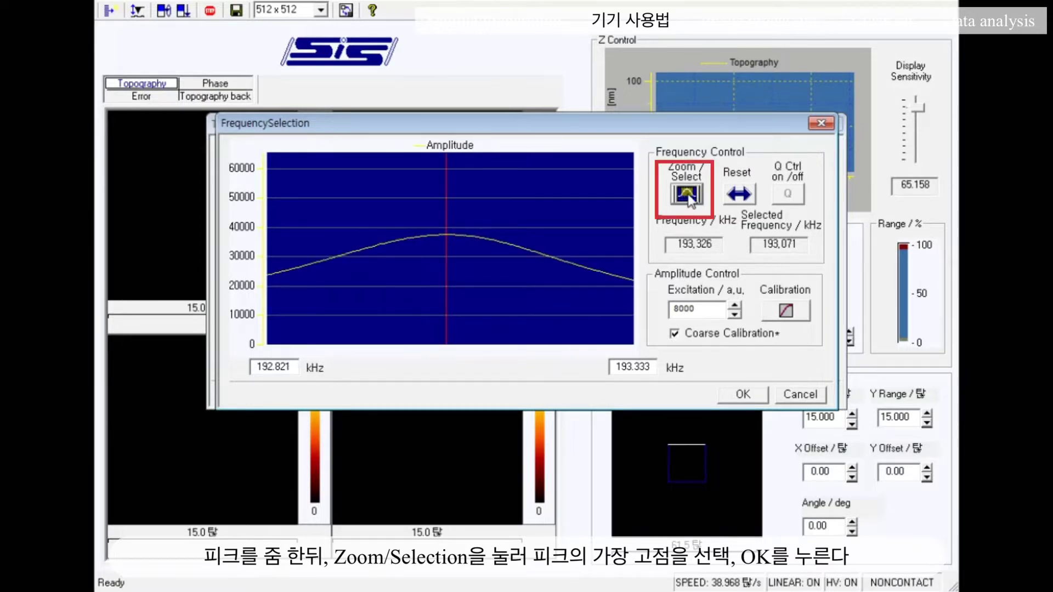
{"action": "left_click", "coordinate": [447, 234]}
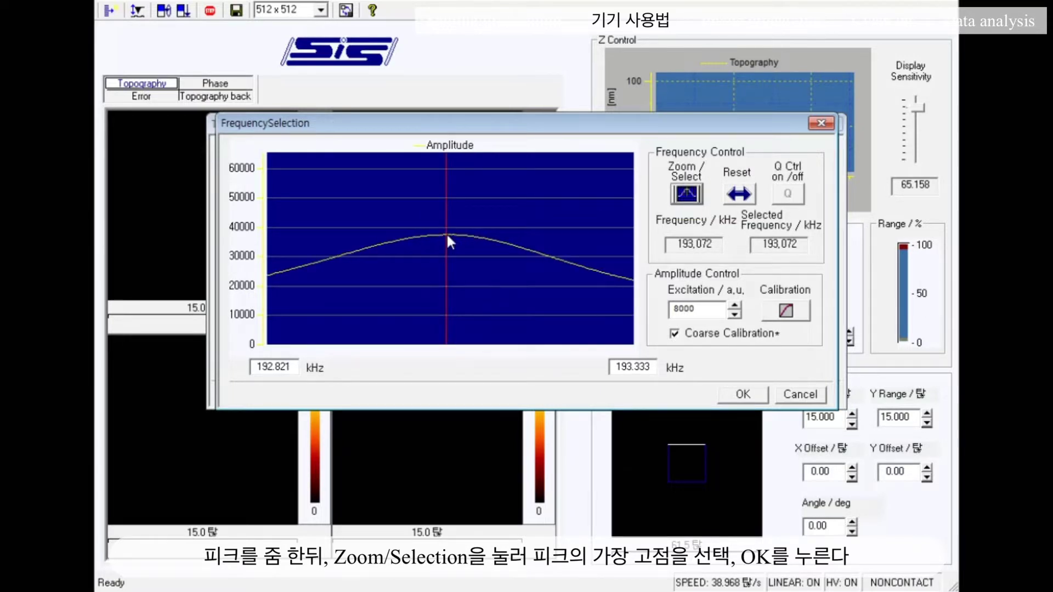
{"action": "left_click", "coordinate": [749, 396]}
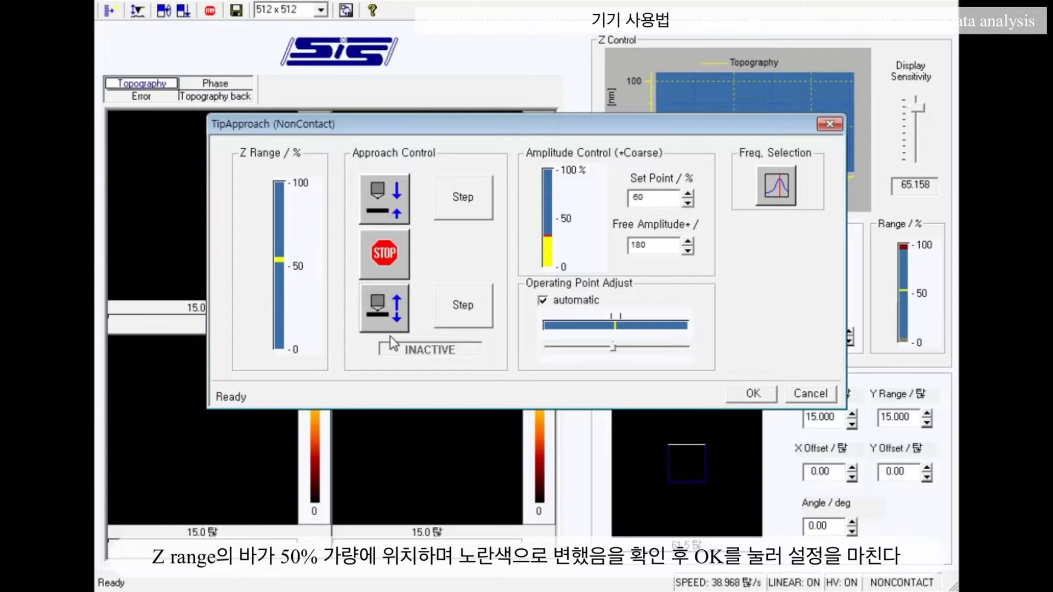
Step: Finish the tip approach and set the X and Y scan ranges to 10
{"action": "left_click", "coordinate": [754, 393]}
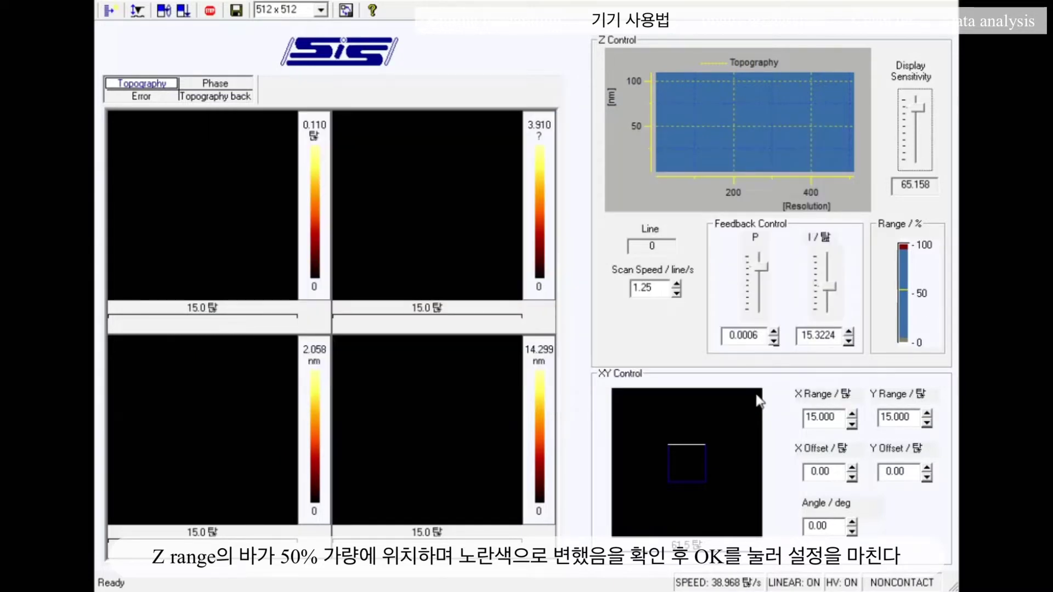
{"action": "double_click", "coordinate": [822, 417]}
{"action": "type", "text": "1"}
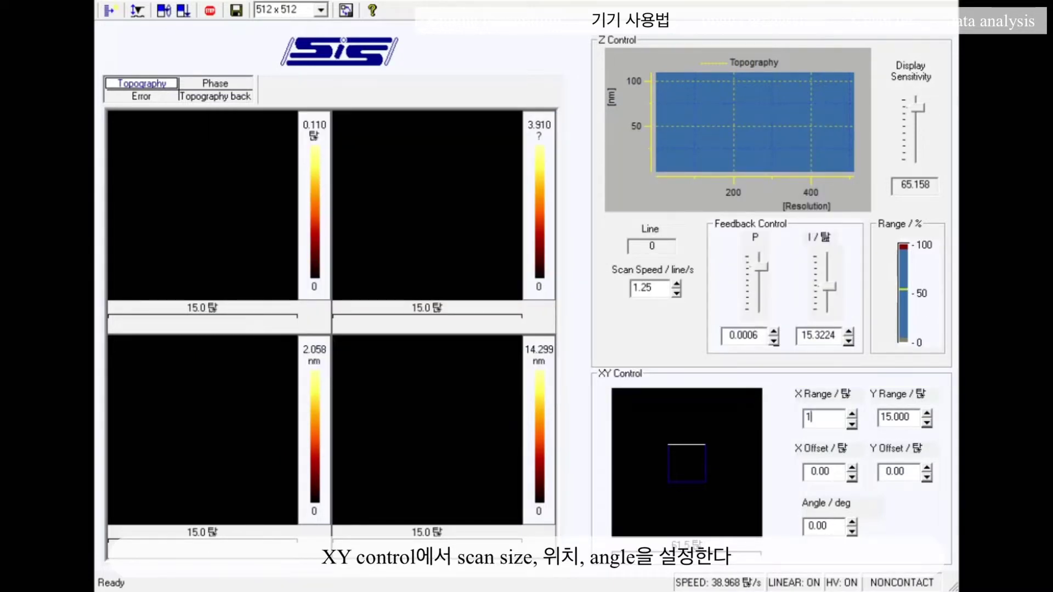
{"action": "type", "text": "0"}
{"action": "left_click_drag", "start_coordinate": [879, 417], "coordinate": [900, 422]}
{"action": "type", "text": "10"}
{"action": "key", "text": "Tab"}
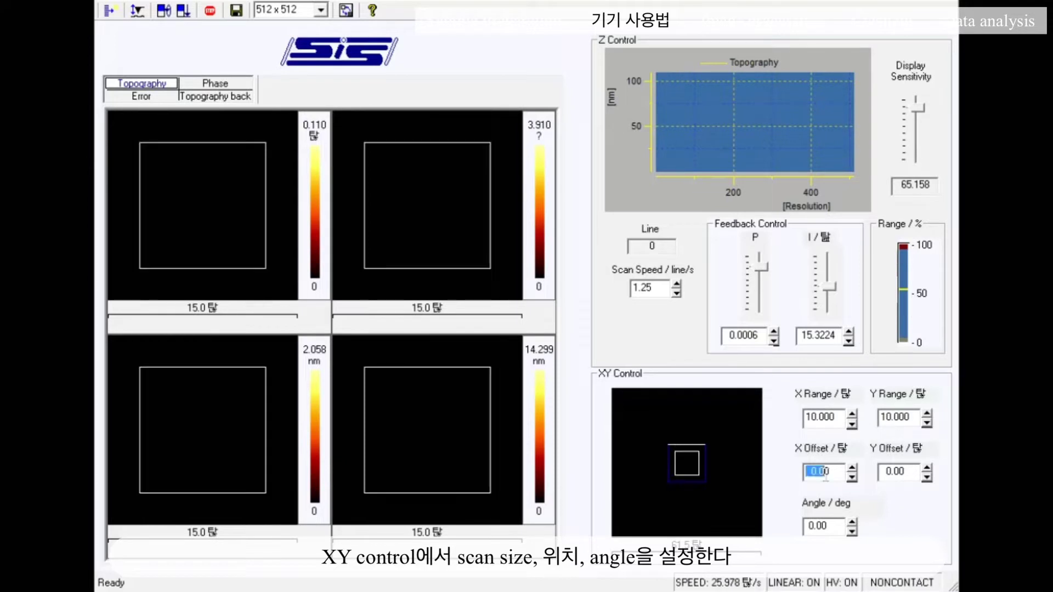
{"action": "left_click", "coordinate": [835, 473]}
Step: Raise scan speed to 1.5 lines per second and keep 512x512 resolution
{"action": "left_click", "coordinate": [677, 285]}
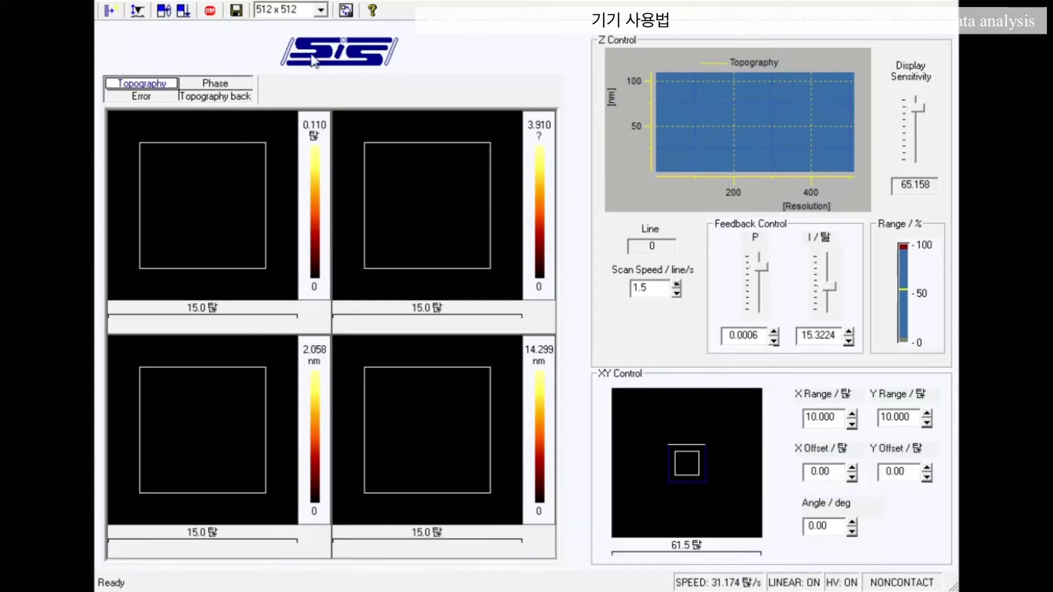
{"action": "left_click", "coordinate": [320, 10]}
{"action": "left_click", "coordinate": [297, 48]}
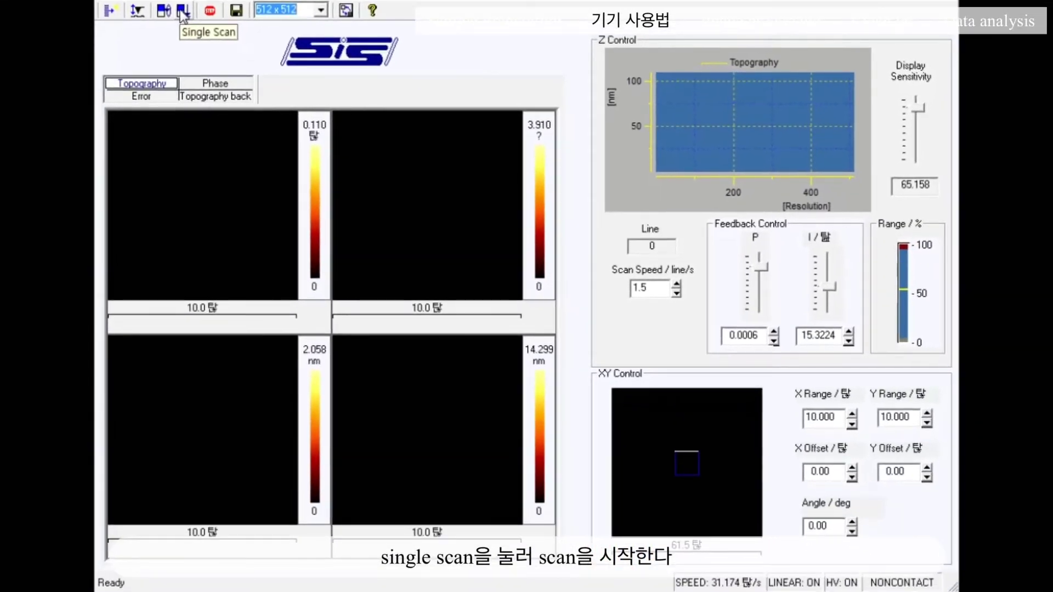
Step: Run a single scan to line 512, tuning display sensitivity to fit the live profile
{"action": "left_click", "coordinate": [183, 12]}
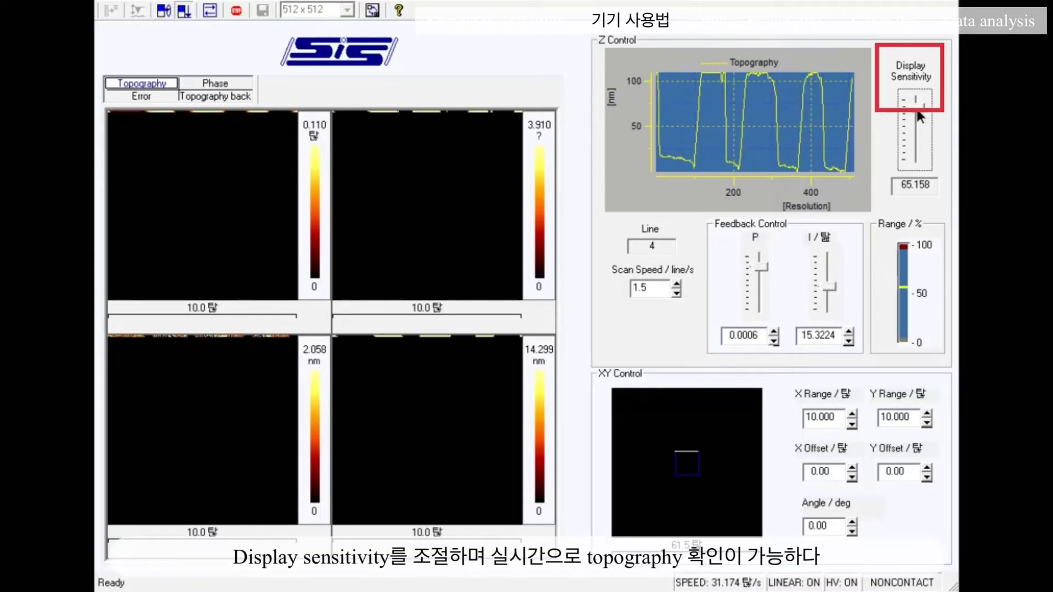
{"action": "left_click_drag", "start_coordinate": [916, 109], "coordinate": [916, 105]}
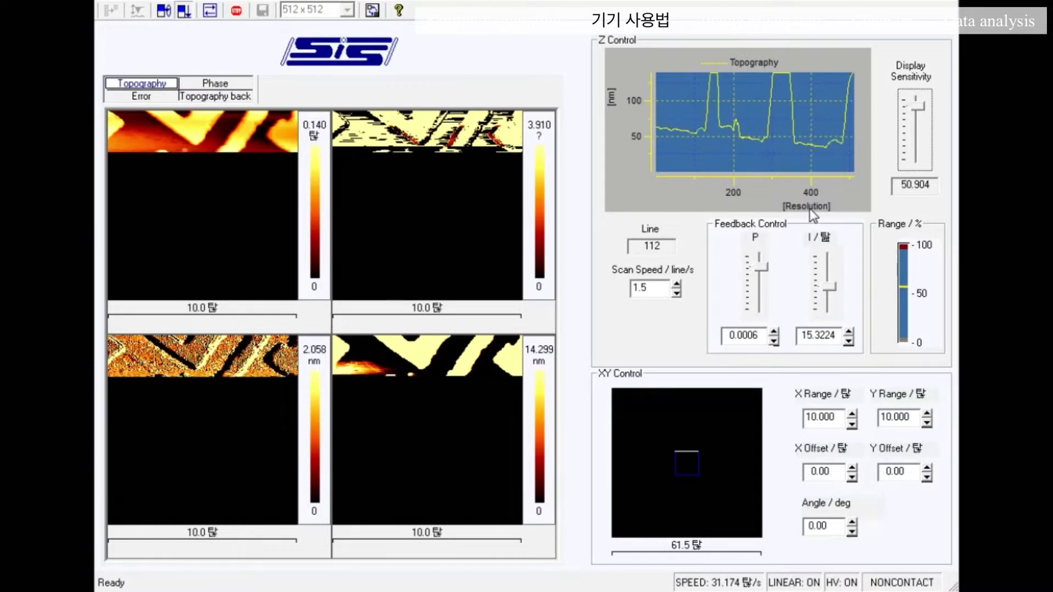
{"action": "left_click_drag", "start_coordinate": [915, 105], "coordinate": [919, 110]}
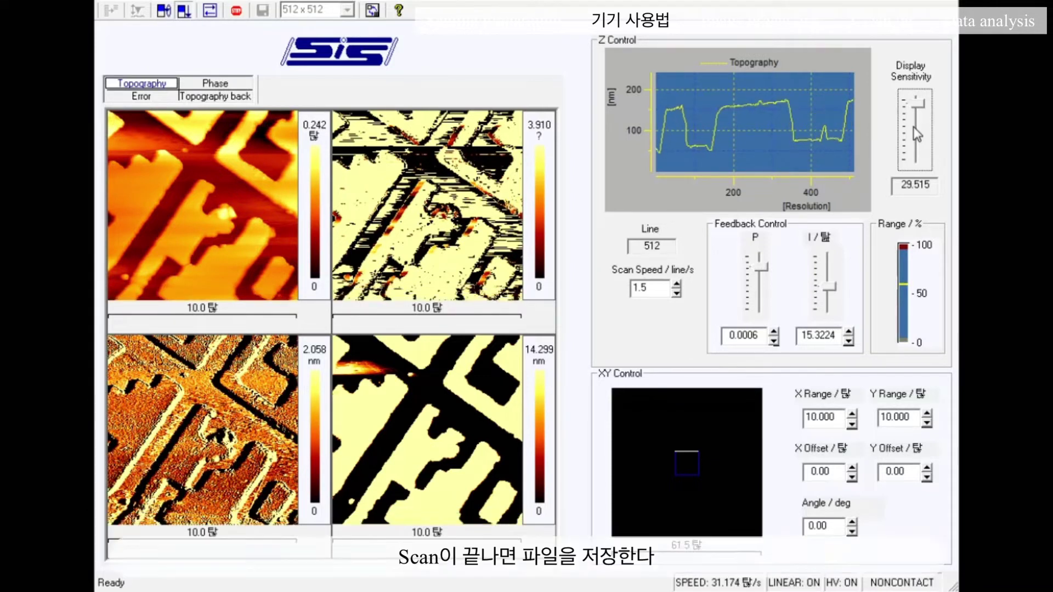
Step: Save the scan file with sample name std1 in the Acquisition Parameter dialog
{"action": "left_click", "coordinate": [237, 11]}
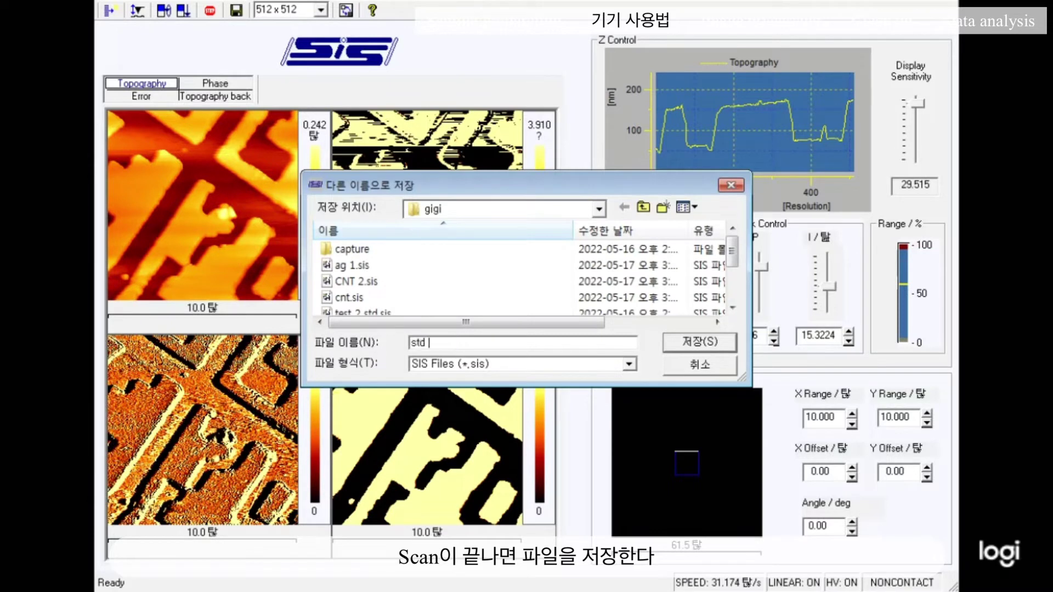
{"action": "key", "text": "Return"}
{"action": "type", "text": "std1"}
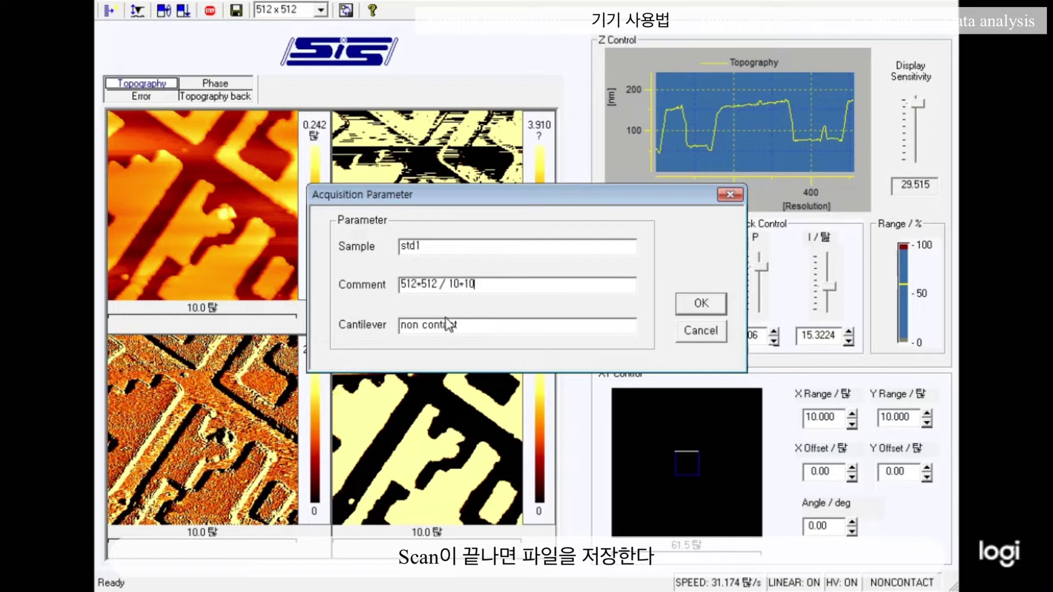
{"action": "left_click", "coordinate": [692, 305]}
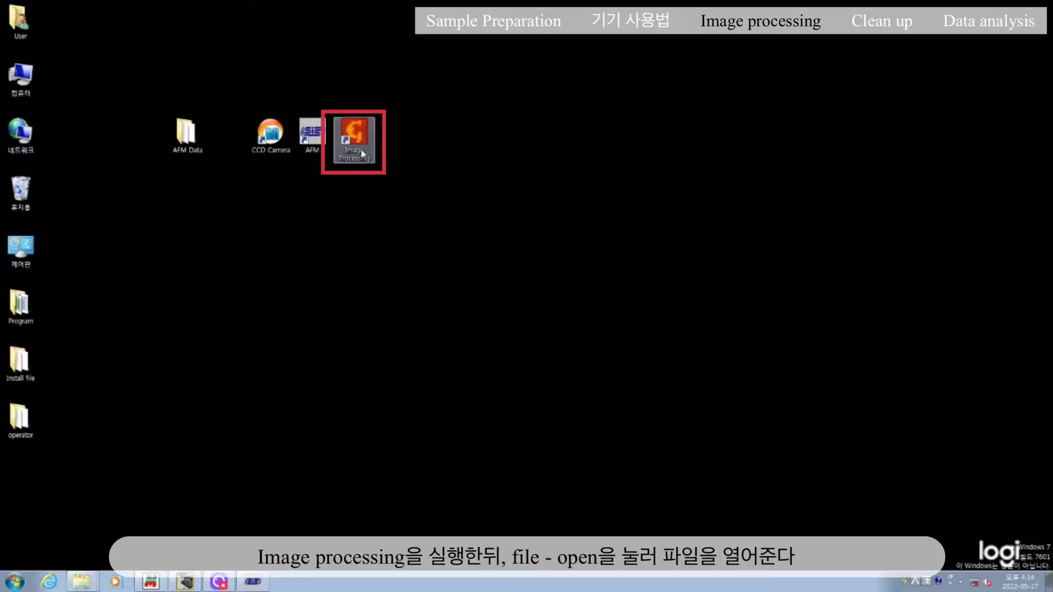
Step: Launch Gwyddion and bring up its Open File dialog
{"action": "double_click", "coordinate": [362, 154]}
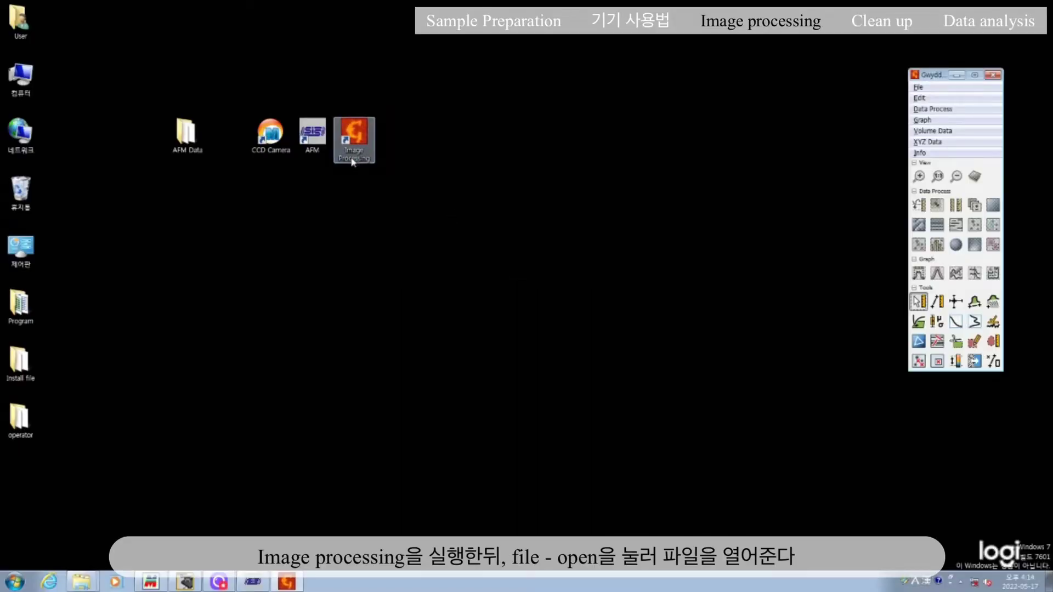
{"action": "left_click", "coordinate": [734, 272]}
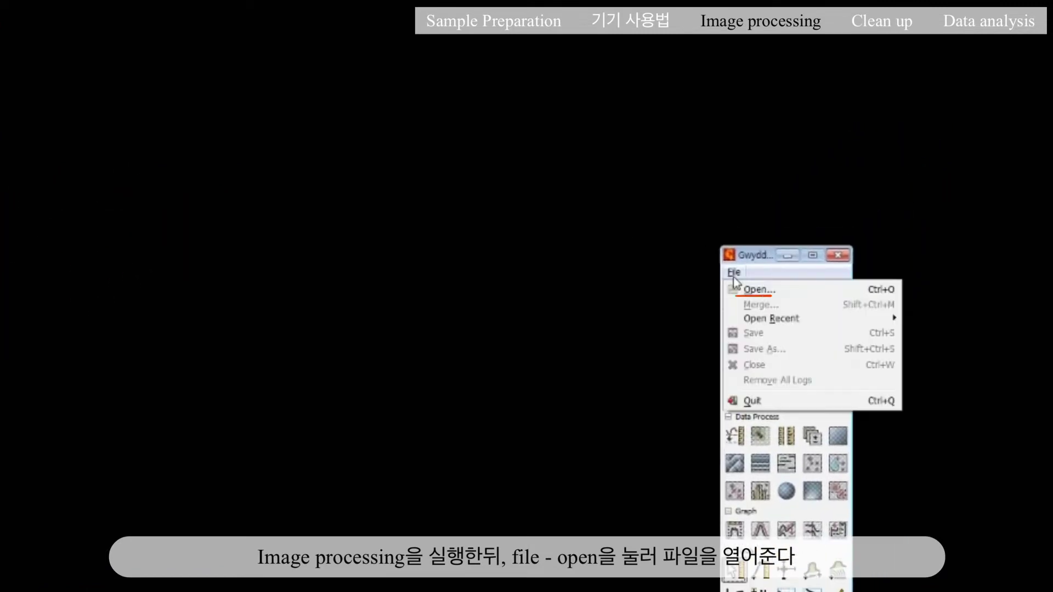
{"action": "left_click", "coordinate": [759, 289]}
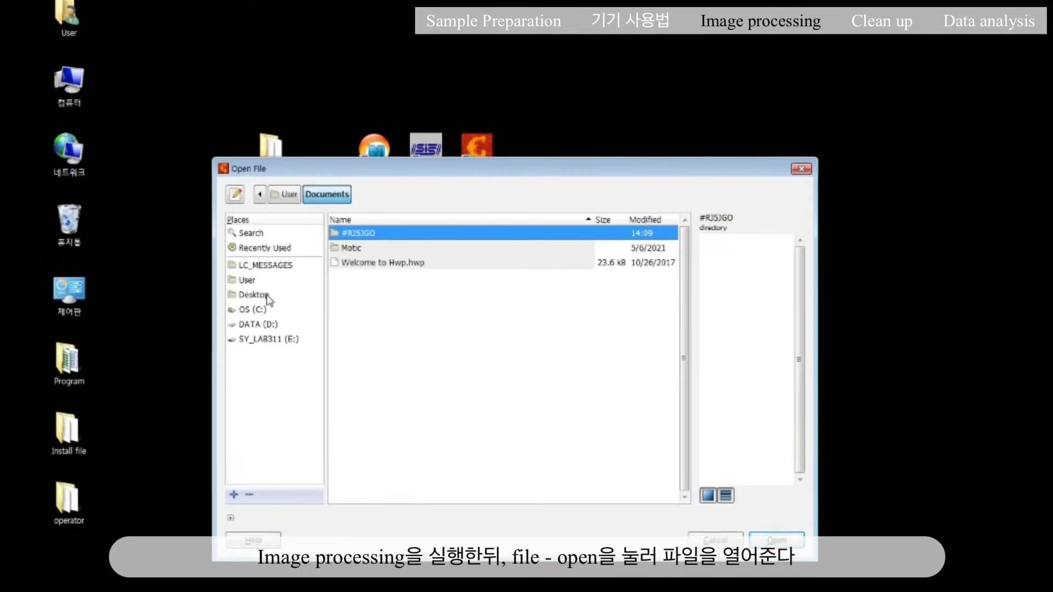
Step: Browse to Desktop > AFM Data > SY > gigi and select std 1.sis
{"action": "left_click", "coordinate": [340, 333]}
{"action": "double_click", "coordinate": [446, 263]}
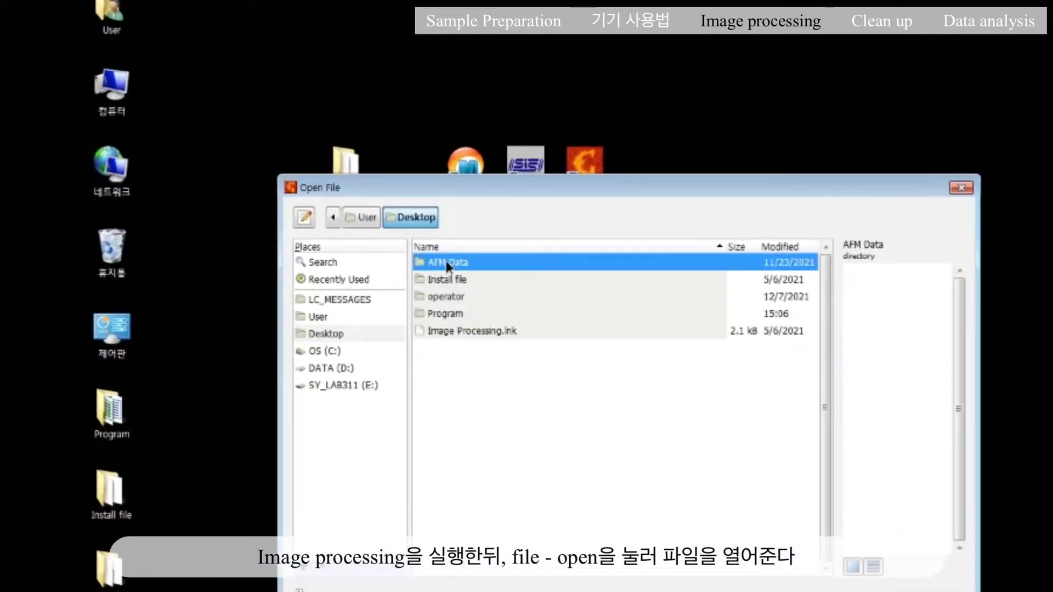
{"action": "left_click", "coordinate": [438, 314]}
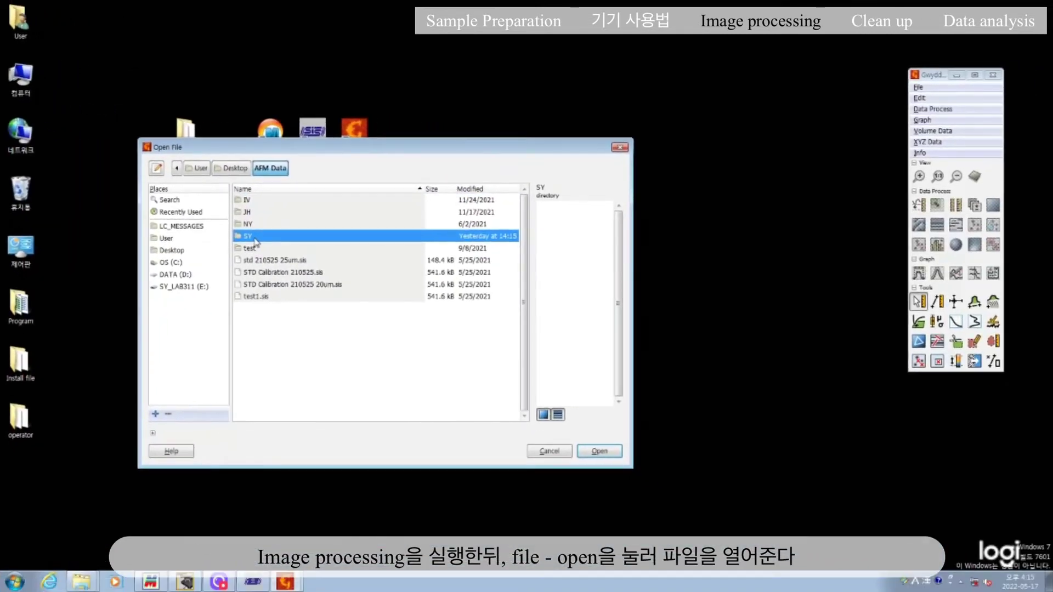
{"action": "double_click", "coordinate": [255, 237]}
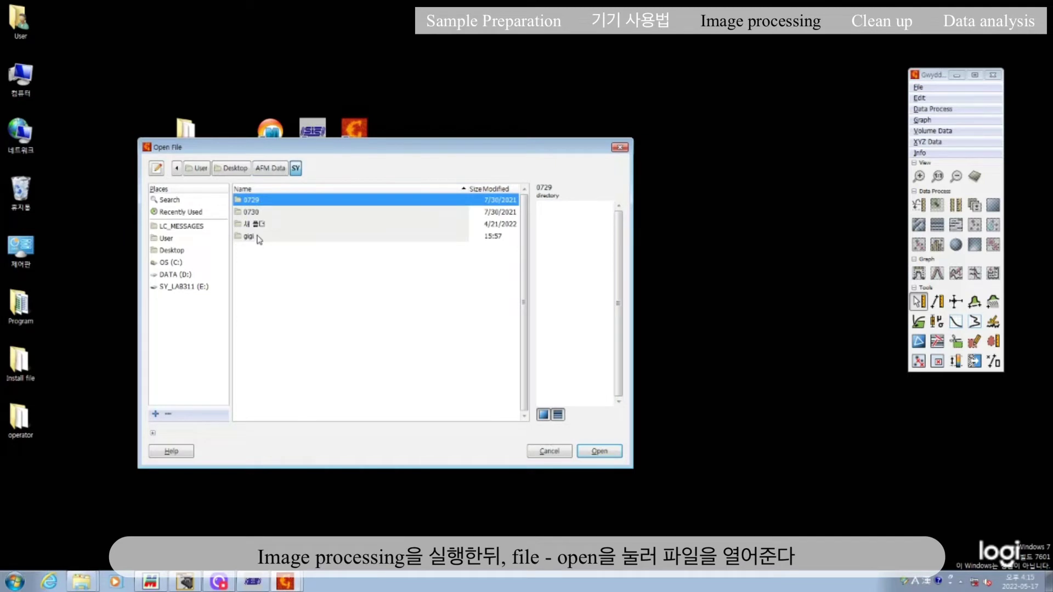
{"action": "double_click", "coordinate": [249, 236]}
{"action": "left_click", "coordinate": [268, 248]}
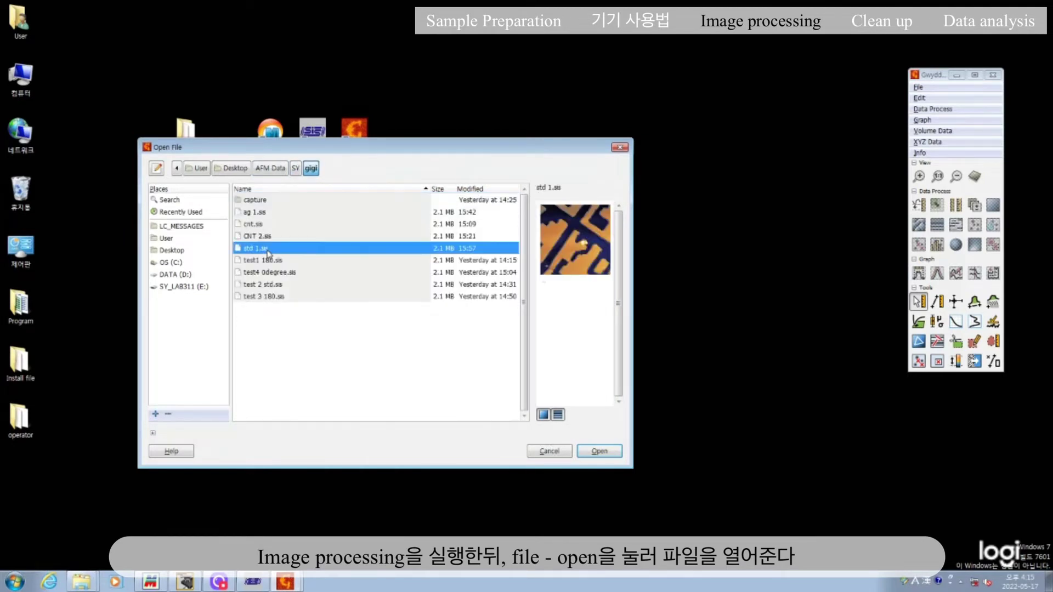
Step: Open std 1.sis and apply a three-point plane level using points on the trench floors
{"action": "left_click", "coordinate": [599, 450]}
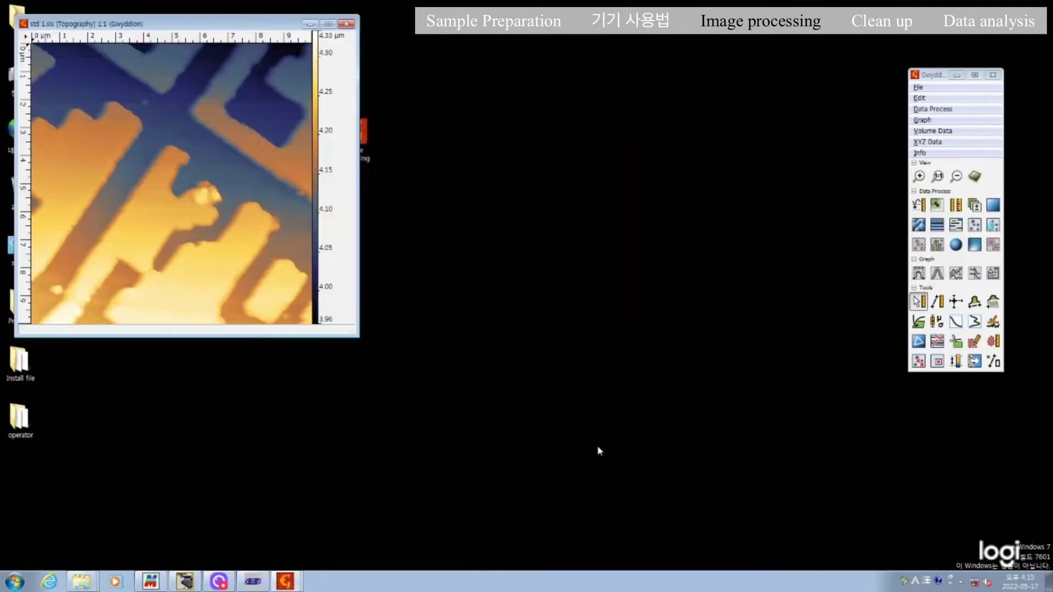
{"action": "left_click_drag", "start_coordinate": [232, 25], "coordinate": [545, 87]}
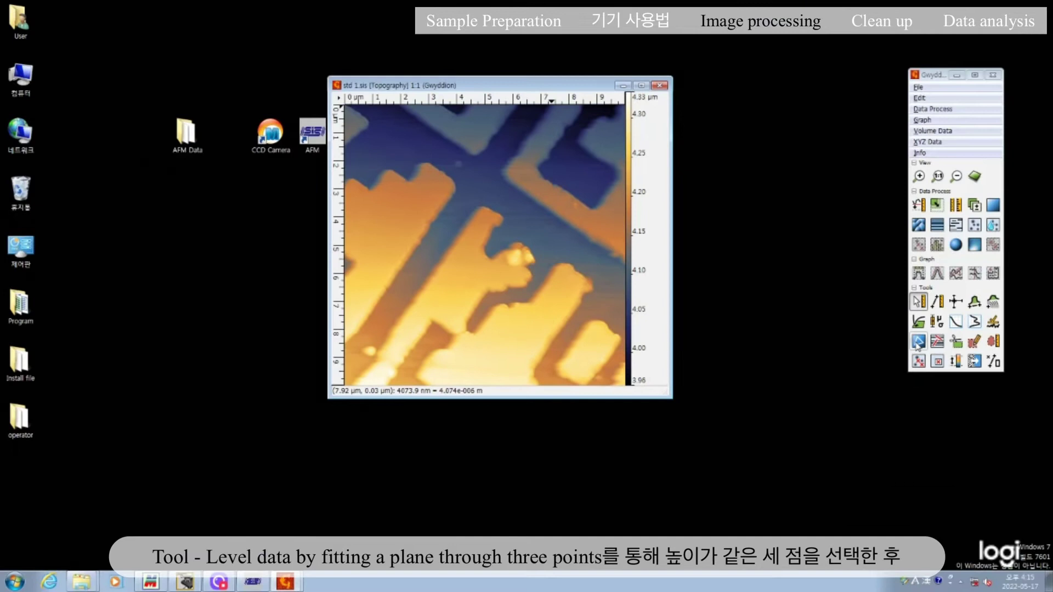
{"action": "left_click", "coordinate": [761, 459]}
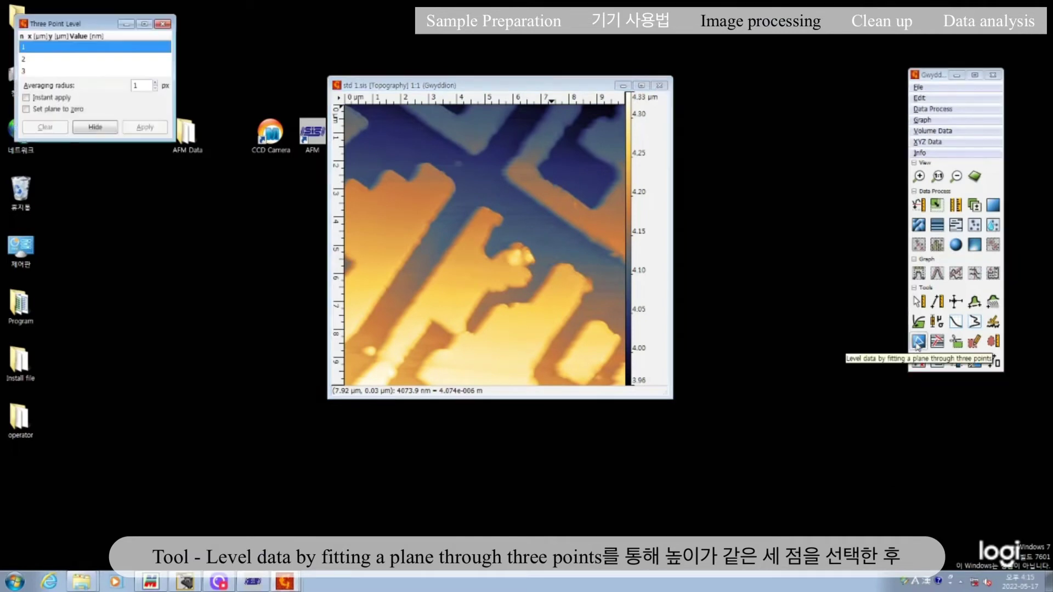
{"action": "left_click", "coordinate": [440, 148]}
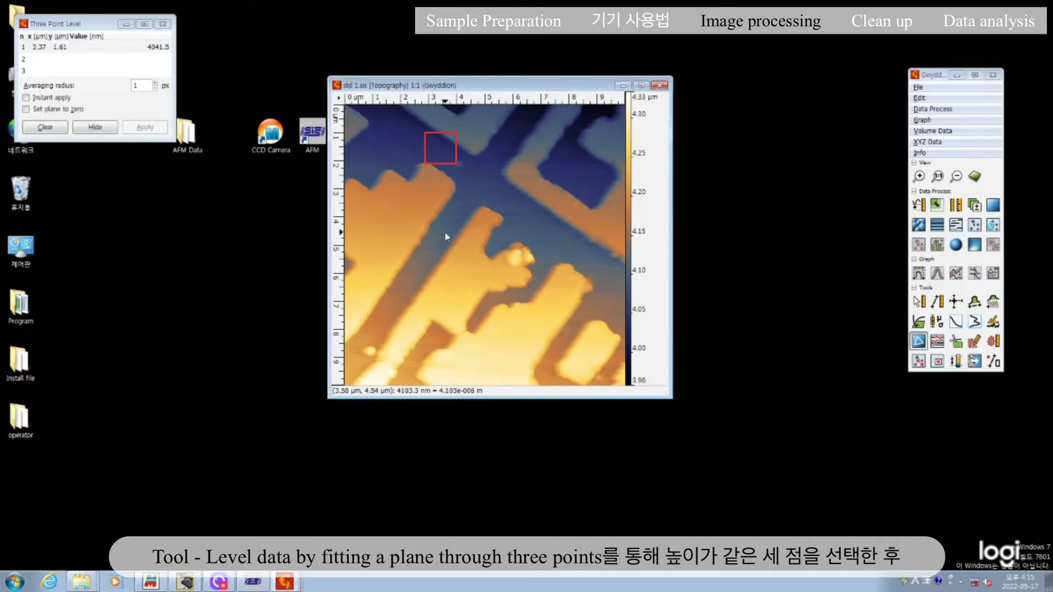
{"action": "left_click", "coordinate": [444, 229]}
{"action": "left_click", "coordinate": [557, 165]}
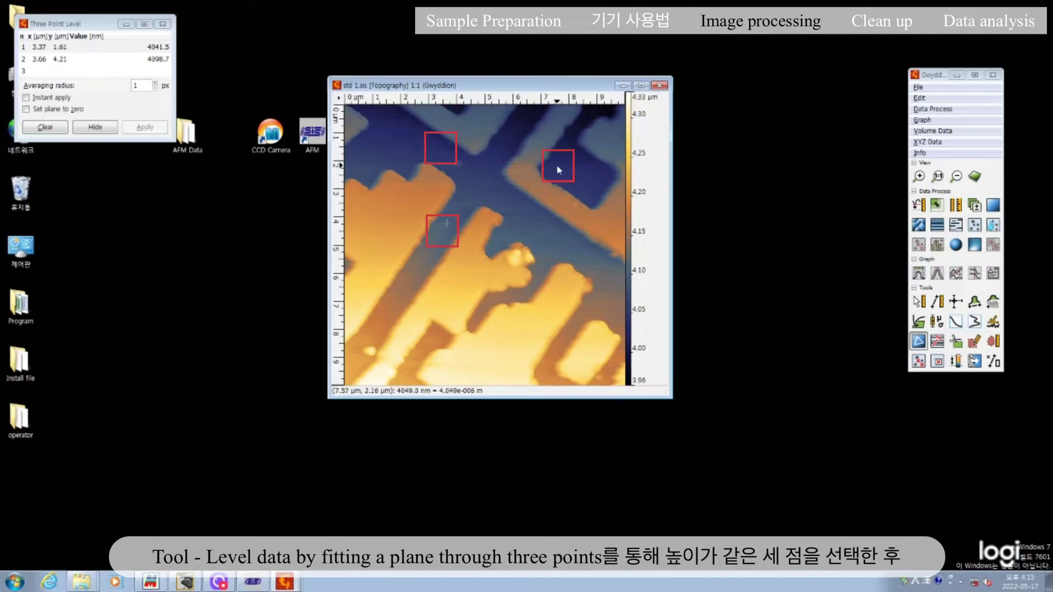
{"action": "left_click", "coordinate": [145, 129]}
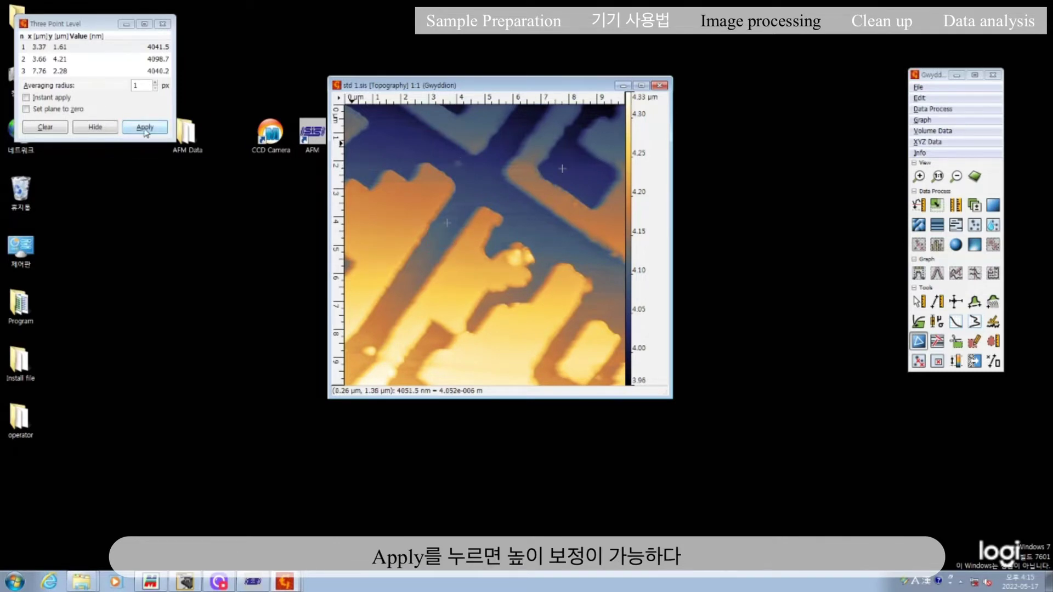
{"action": "left_click", "coordinate": [145, 130]}
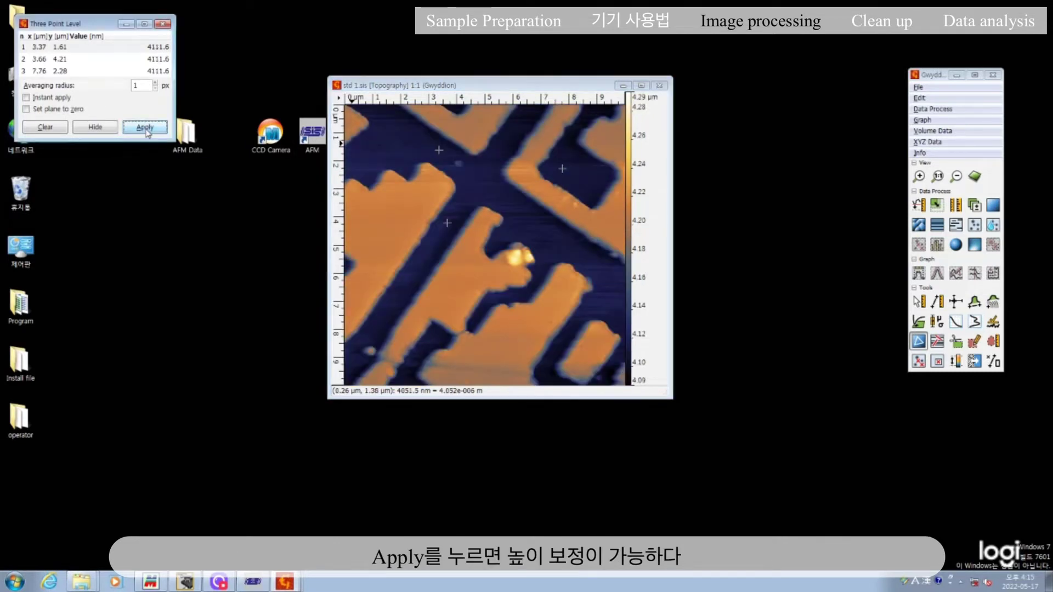
{"action": "left_click", "coordinate": [163, 26]}
Step: Rotate the levelled std 1.sis 3D surface so the raised stripes stand out
{"action": "left_click_drag", "start_coordinate": [475, 89], "coordinate": [298, 73]}
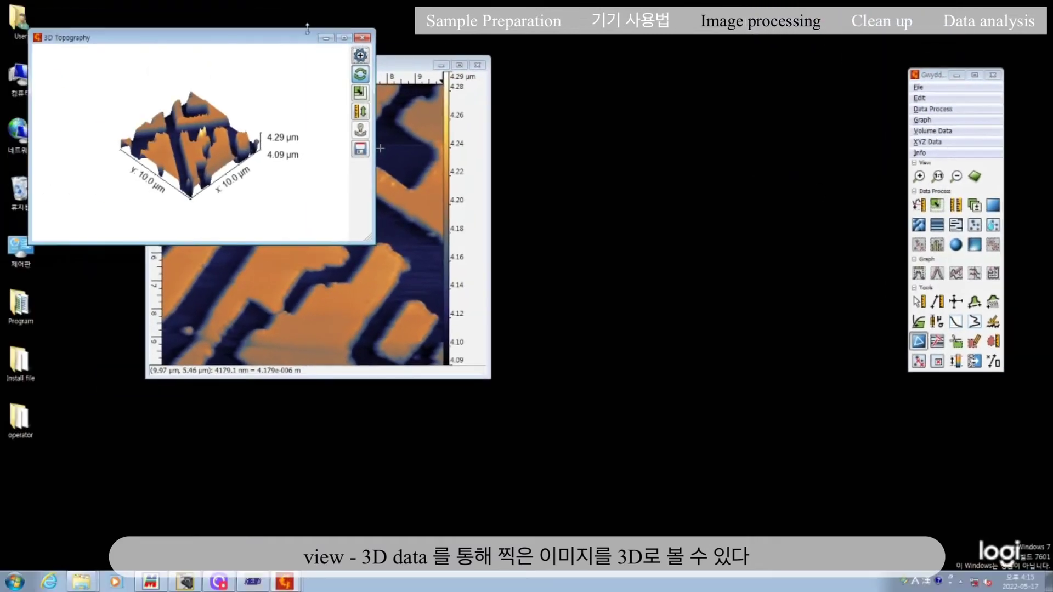
{"action": "left_click_drag", "start_coordinate": [289, 39], "coordinate": [742, 66]}
{"action": "left_click_drag", "start_coordinate": [692, 164], "coordinate": [660, 144]}
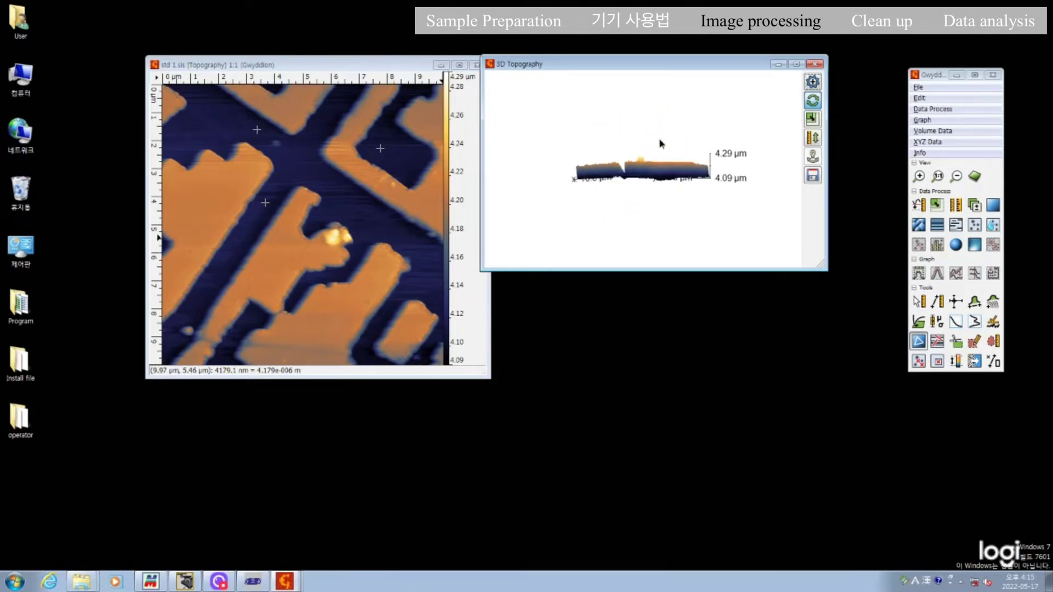
{"action": "left_click_drag", "start_coordinate": [630, 190], "coordinate": [648, 211]}
{"action": "left_click_drag", "start_coordinate": [639, 67], "coordinate": [669, 40]}
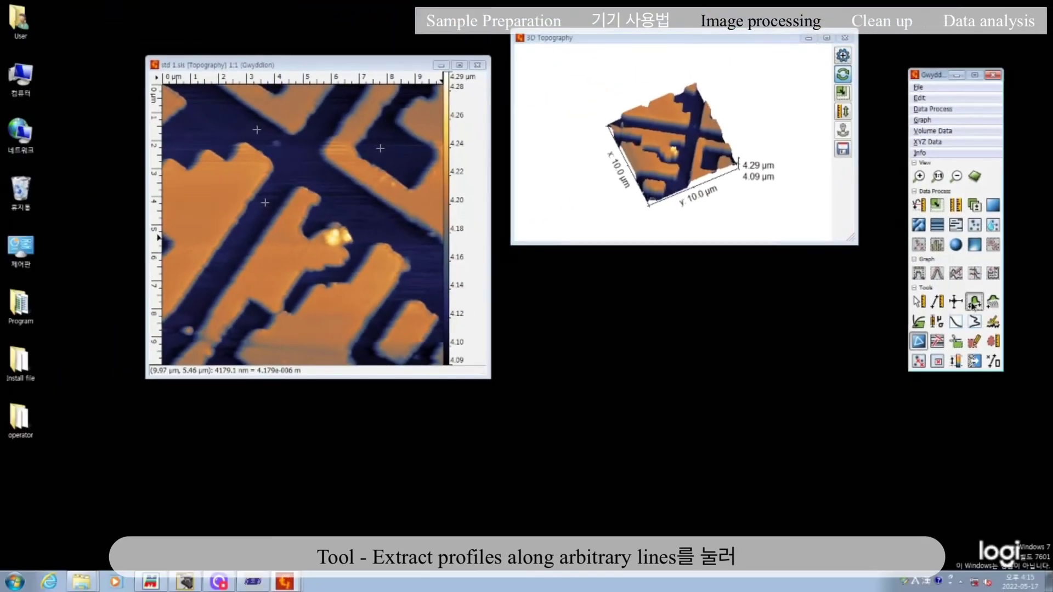
Step: Draw two profile lines across the dark trenches, each dropping from about 4.21 to 4.10 µm
{"action": "left_click", "coordinate": [972, 304]}
{"action": "left_click_drag", "start_coordinate": [375, 68], "coordinate": [652, 386]}
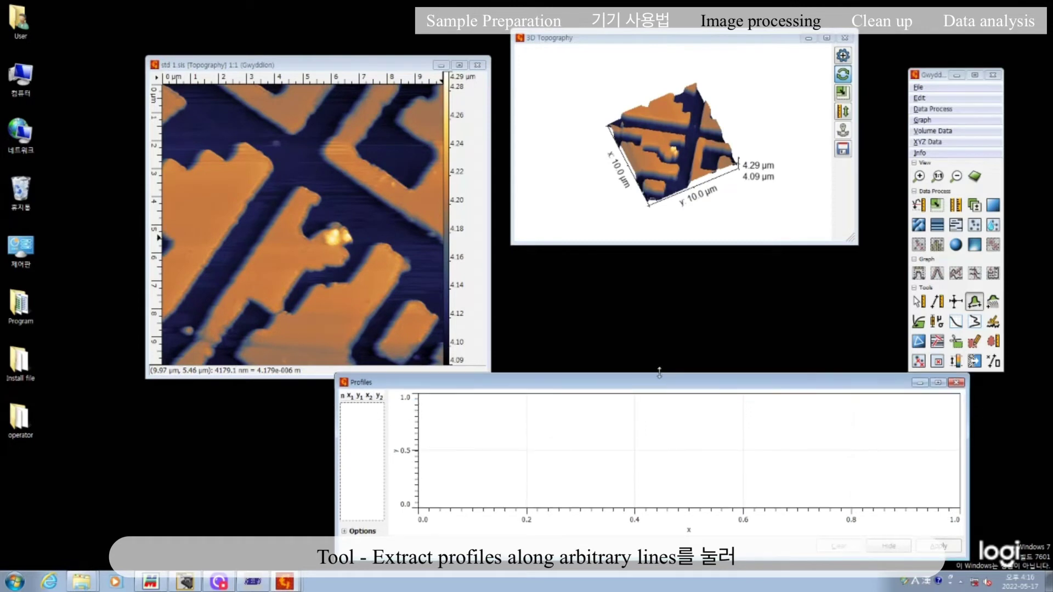
{"action": "left_click_drag", "start_coordinate": [283, 232], "coordinate": [347, 135]}
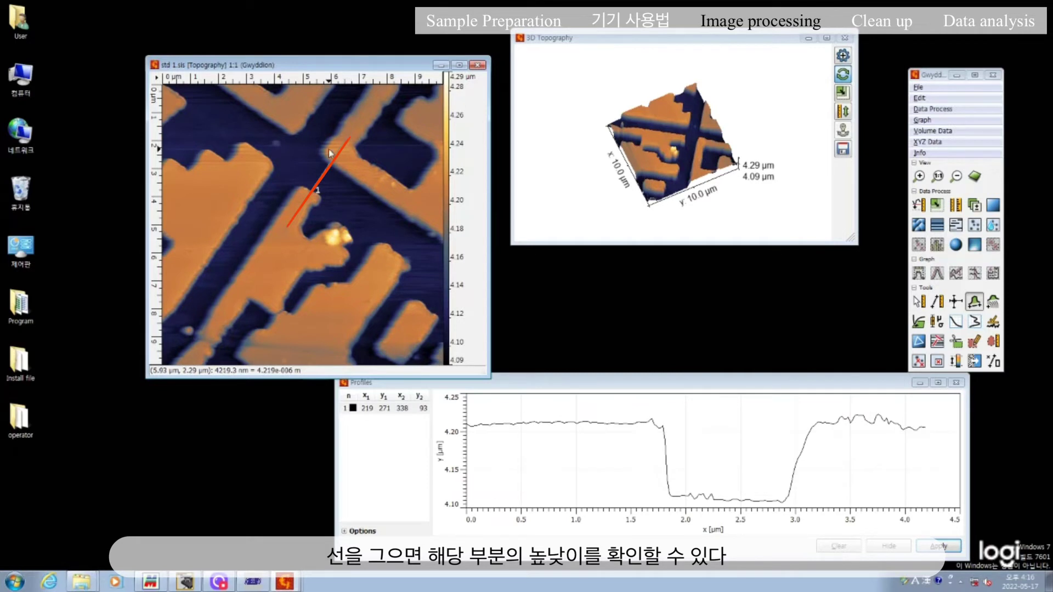
{"action": "left_click_drag", "start_coordinate": [183, 191], "coordinate": [291, 252]}
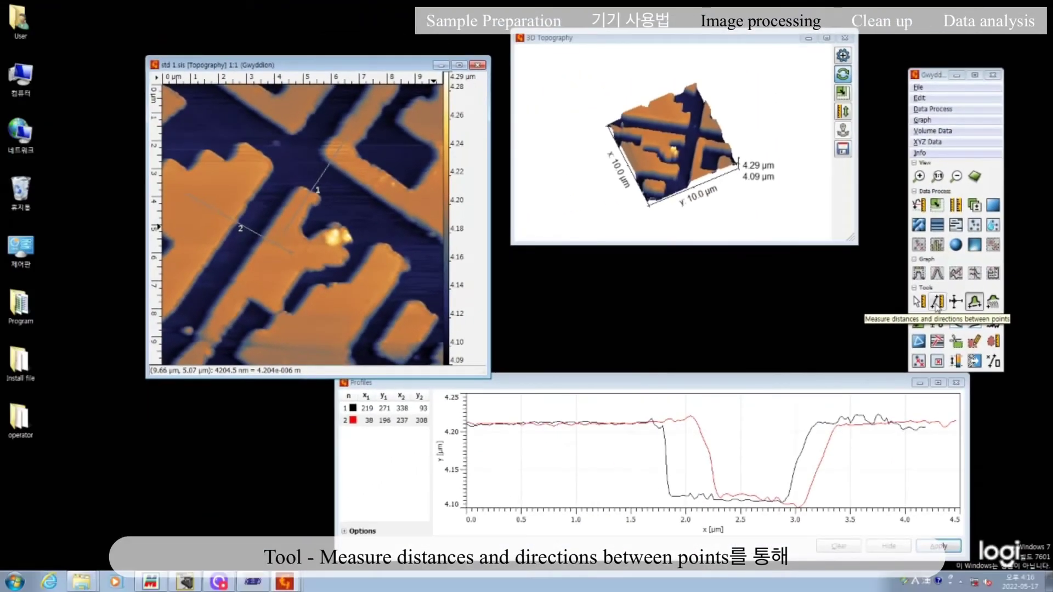
Step: Switch to the Measure distances tool and clear the earlier distance measurements
{"action": "left_click", "coordinate": [937, 301]}
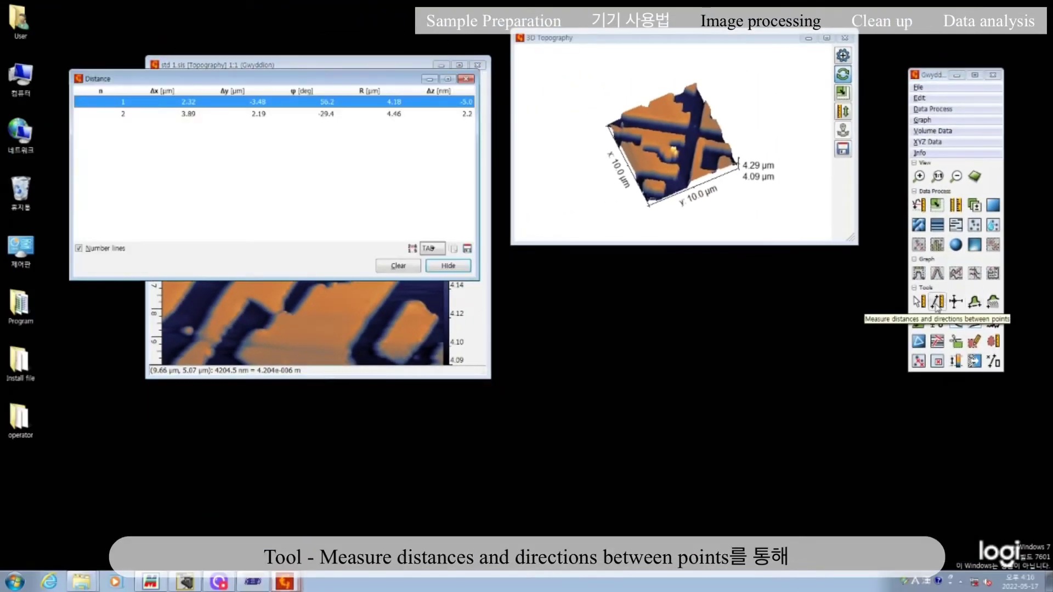
{"action": "left_click_drag", "start_coordinate": [251, 84], "coordinate": [661, 304]}
{"action": "left_click", "coordinate": [807, 486]}
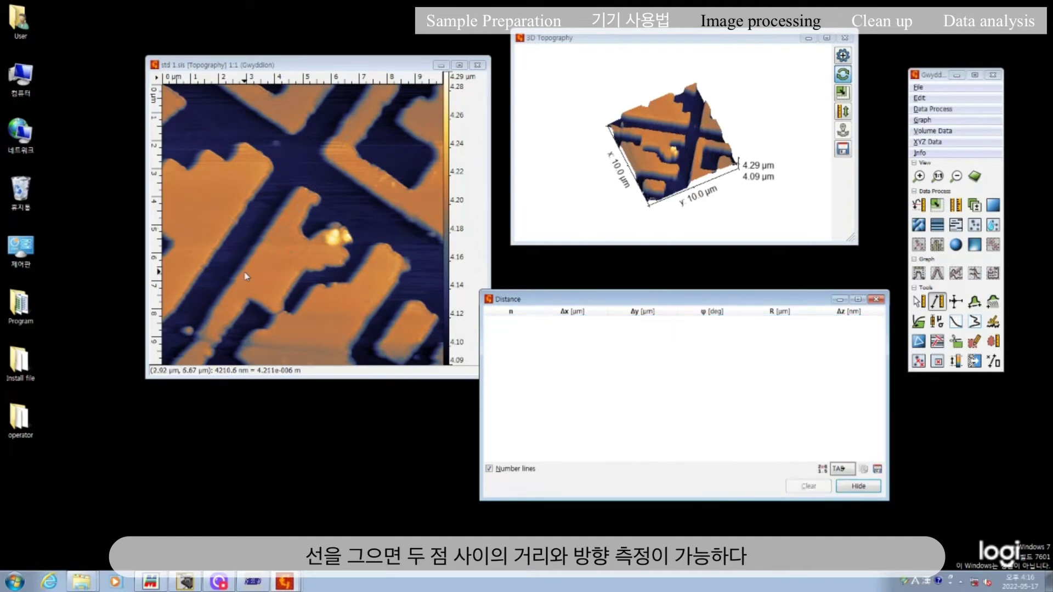
Step: Measure three lines across the trenches, then clear them and close the Distance table
{"action": "left_click_drag", "start_coordinate": [289, 226], "coordinate": [342, 147]}
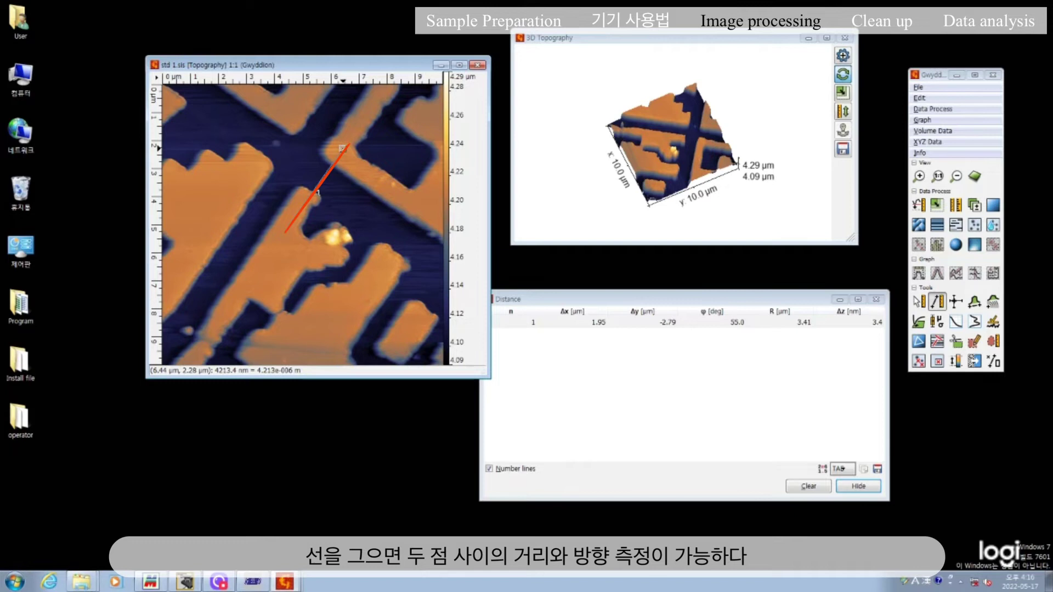
{"action": "left_click_drag", "start_coordinate": [267, 166], "coordinate": [322, 152]}
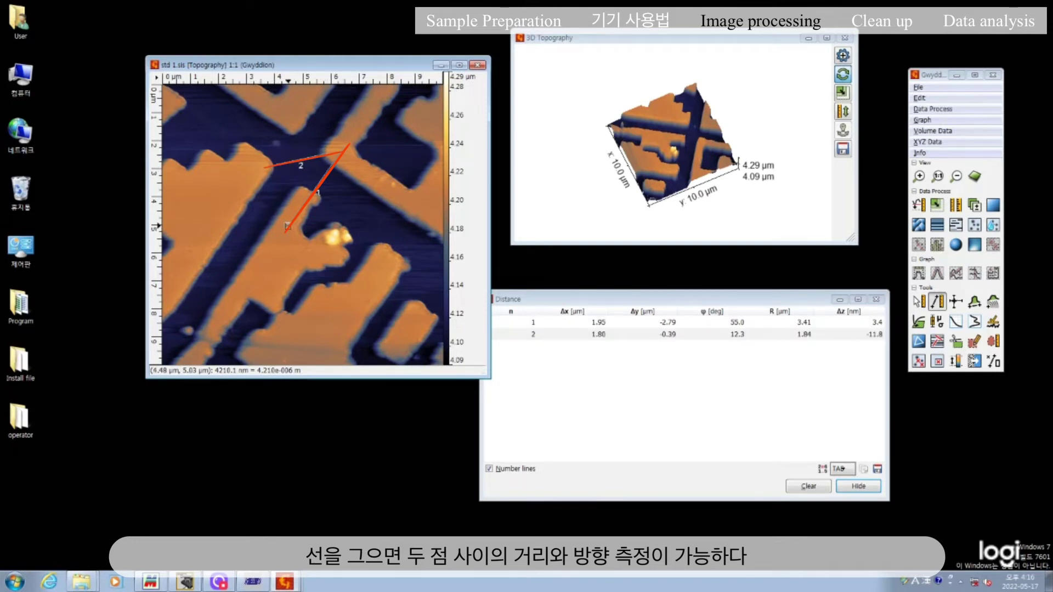
{"action": "left_click", "coordinate": [392, 250]}
{"action": "left_click_drag", "start_coordinate": [392, 250], "coordinate": [412, 219]}
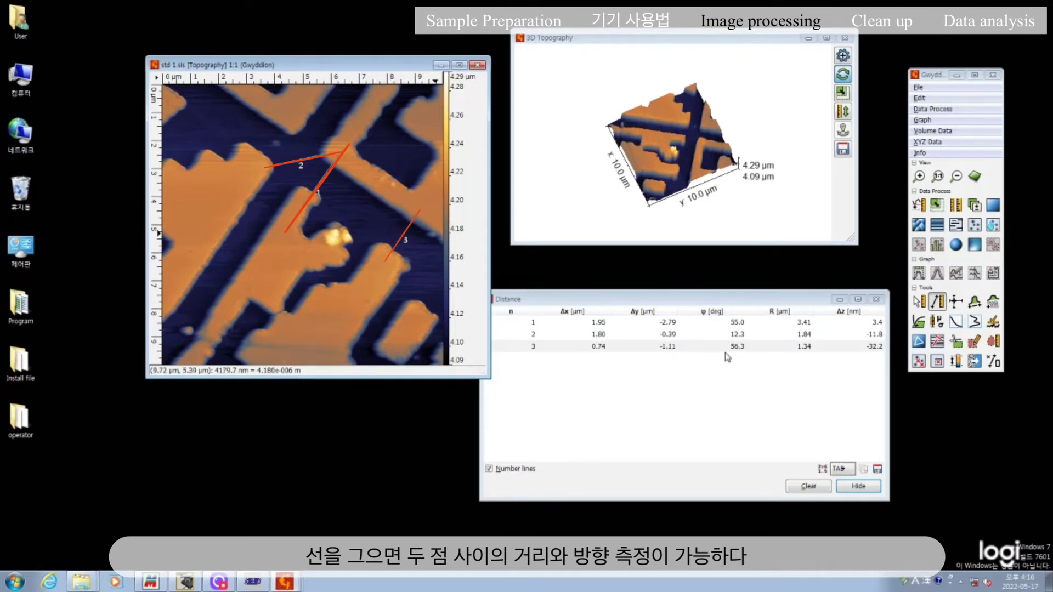
{"action": "left_click", "coordinate": [814, 490]}
{"action": "left_click", "coordinate": [876, 300]}
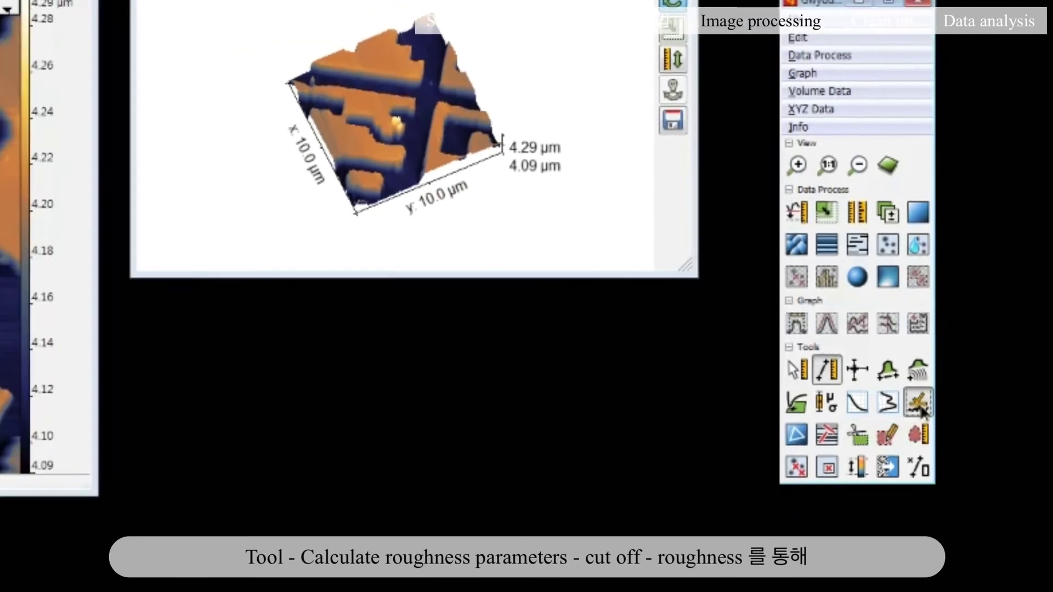
Step: Plot the Roughness graph for two lines: along the left orange stripe and across the trench
{"action": "left_click", "coordinate": [920, 406]}
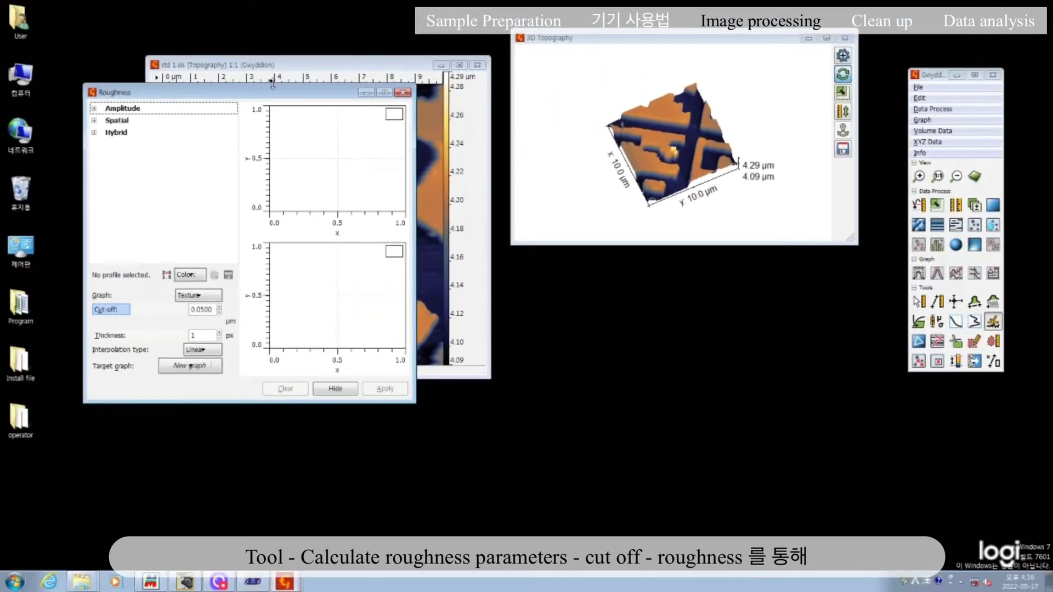
{"action": "left_click_drag", "start_coordinate": [275, 90], "coordinate": [719, 245]}
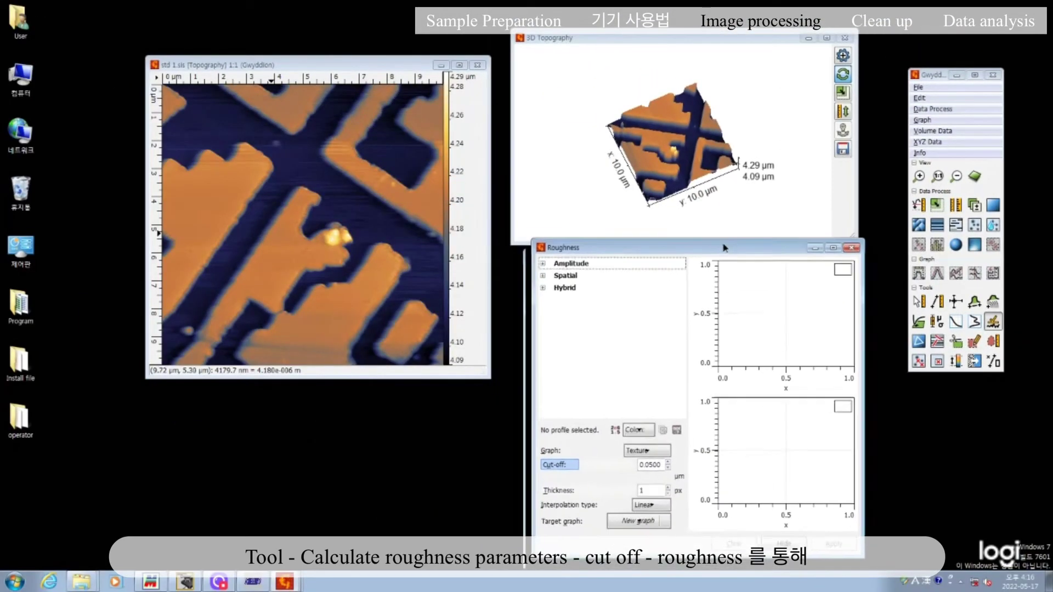
{"action": "left_click", "coordinate": [644, 451]}
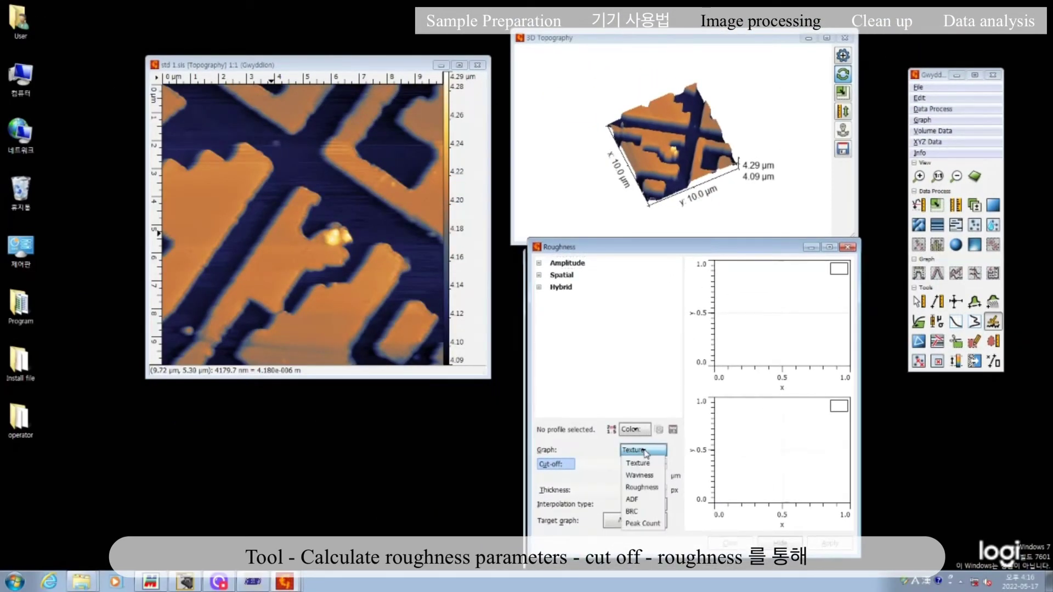
{"action": "left_click", "coordinate": [644, 488]}
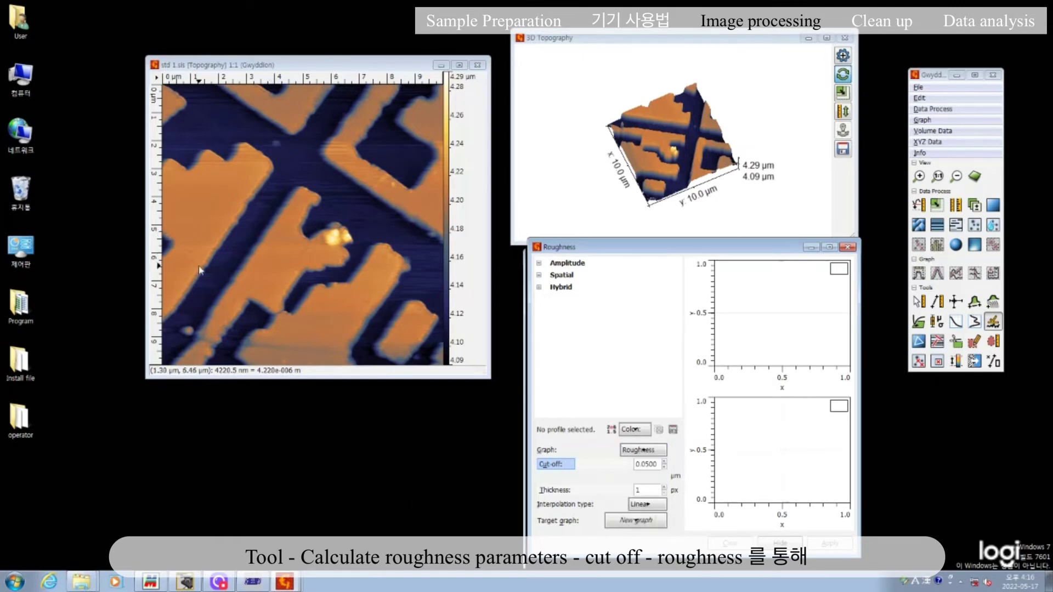
{"action": "left_click_drag", "start_coordinate": [191, 271], "coordinate": [259, 171]}
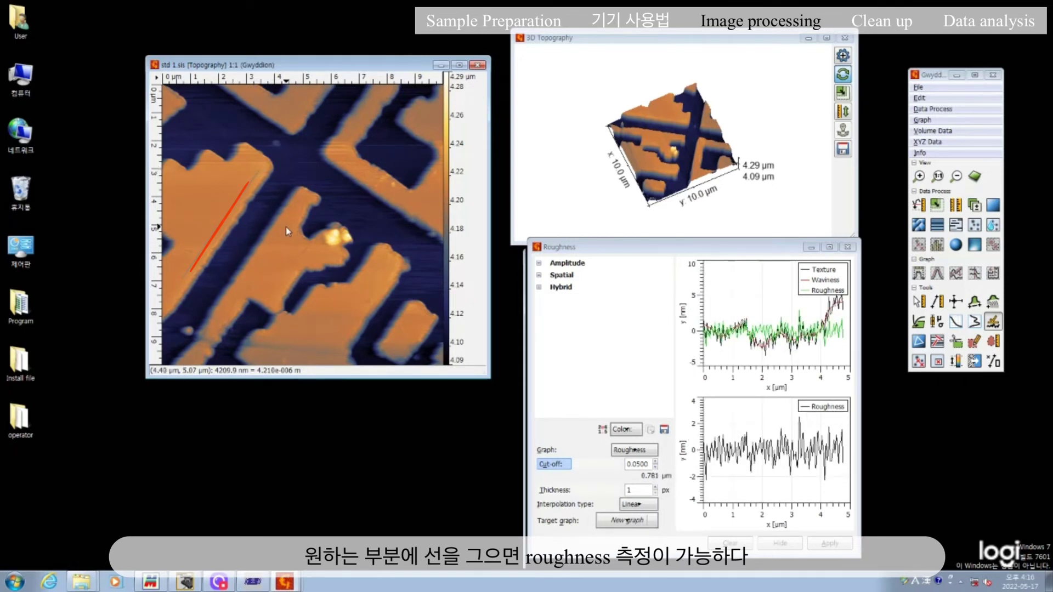
{"action": "mouse_move", "coordinate": [293, 220]}
{"action": "left_mouse_down"}
{"action": "mouse_move", "coordinate": [311, 181]}
{"action": "mouse_move", "coordinate": [363, 125]}
{"action": "left_mouse_up"}
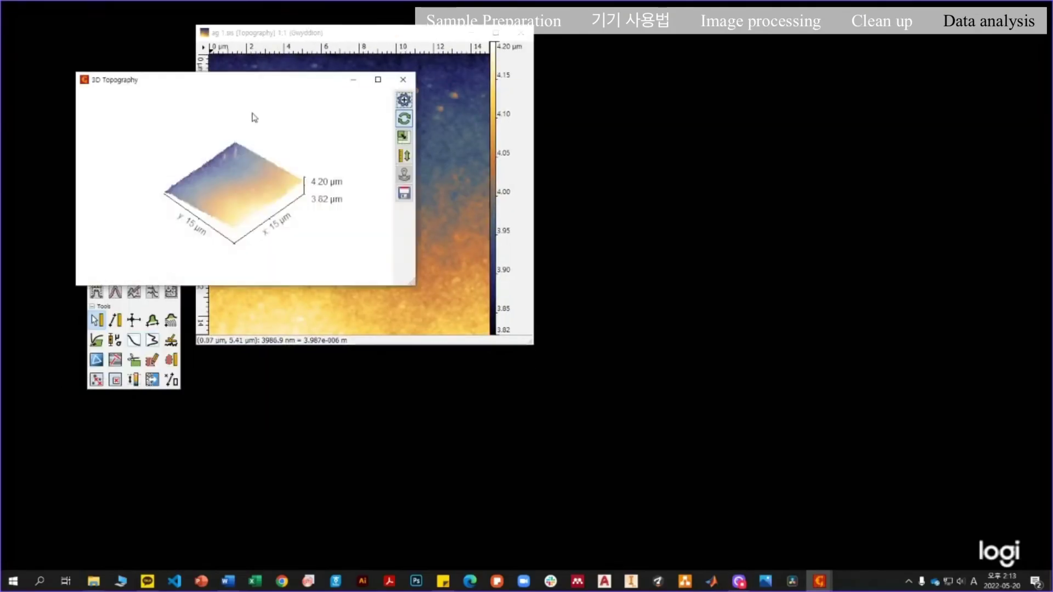
Step: Open cnt.sis alongside the ag 1.sis 3D view
{"action": "left_click_drag", "start_coordinate": [227, 82], "coordinate": [700, 36]}
{"action": "left_click", "coordinate": [96, 105]}
{"action": "left_click", "coordinate": [106, 117]}
{"action": "double_click", "coordinate": [241, 202]}
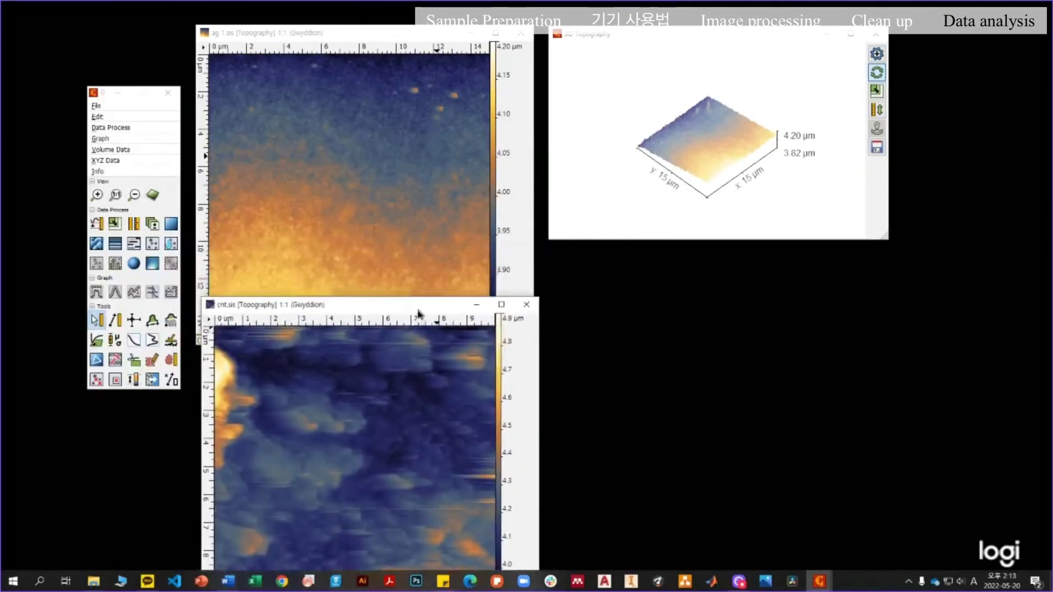
{"action": "left_click_drag", "start_coordinate": [418, 314], "coordinate": [413, 255]}
Step: Show cnt.sis in 3D and tilt both AgNP and CNT surfaces flatter for comparison
{"action": "left_click", "coordinate": [152, 195]}
{"action": "left_click_drag", "start_coordinate": [669, 249], "coordinate": [702, 255]}
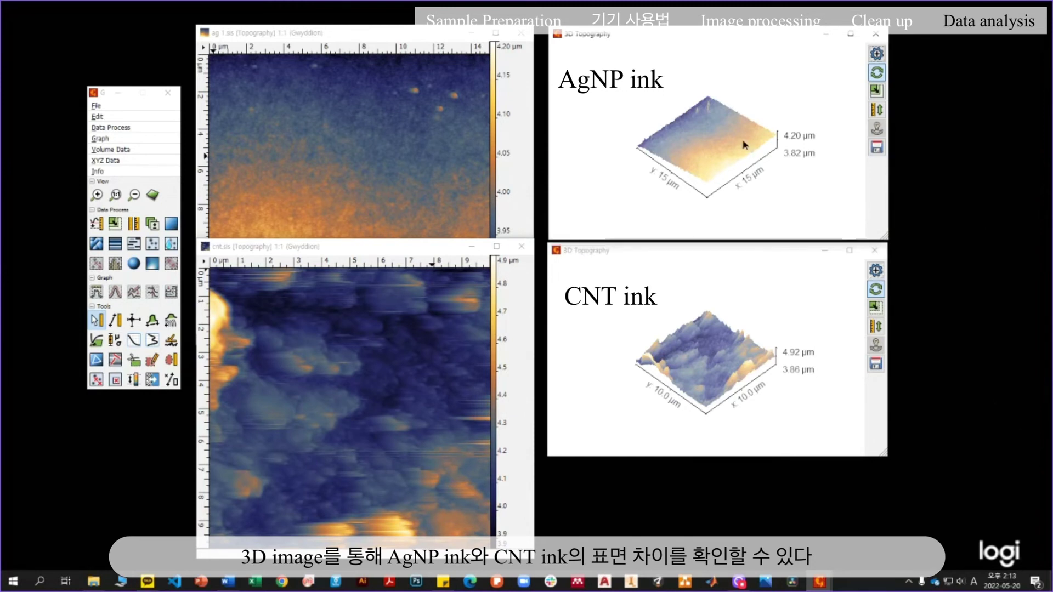
{"action": "left_click_drag", "start_coordinate": [748, 141], "coordinate": [718, 170]}
{"action": "left_click_drag", "start_coordinate": [706, 381], "coordinate": [705, 376]}
{"action": "scroll", "coordinate": [702, 370], "scroll_direction": "up", "scroll_amount": 5}
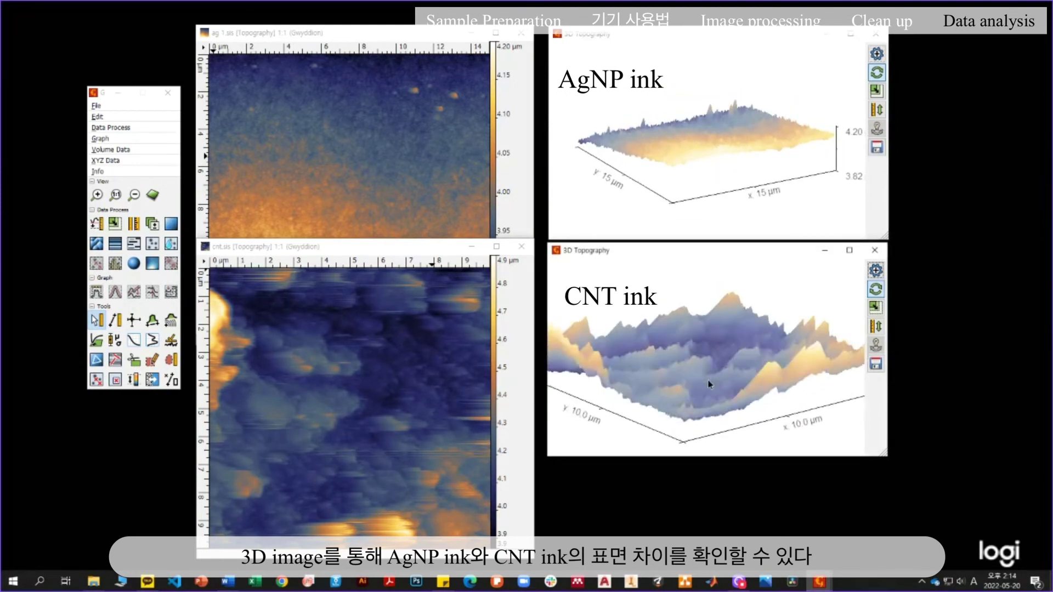